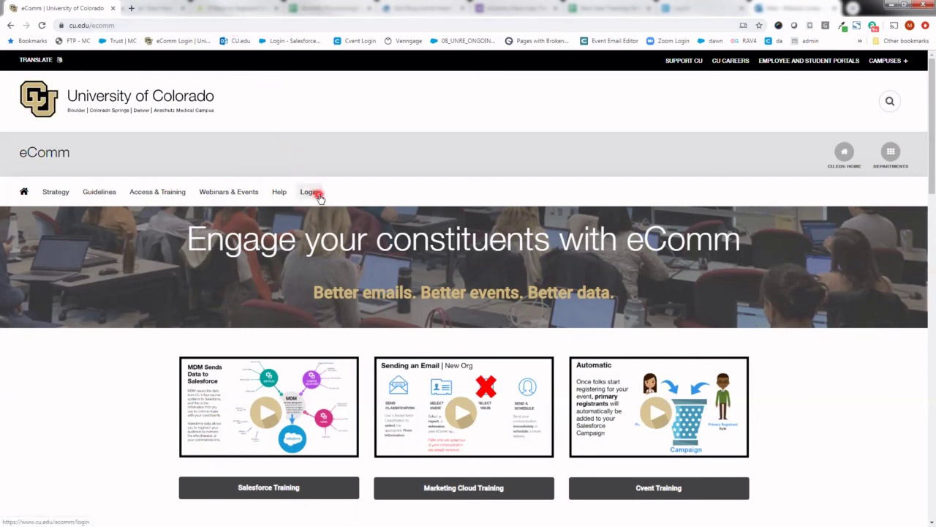
Log in to Marketing Cloud from the eComm login page with the account username and password, keeping the username remembered
{"action": "left_click", "coordinate": [319, 196]}
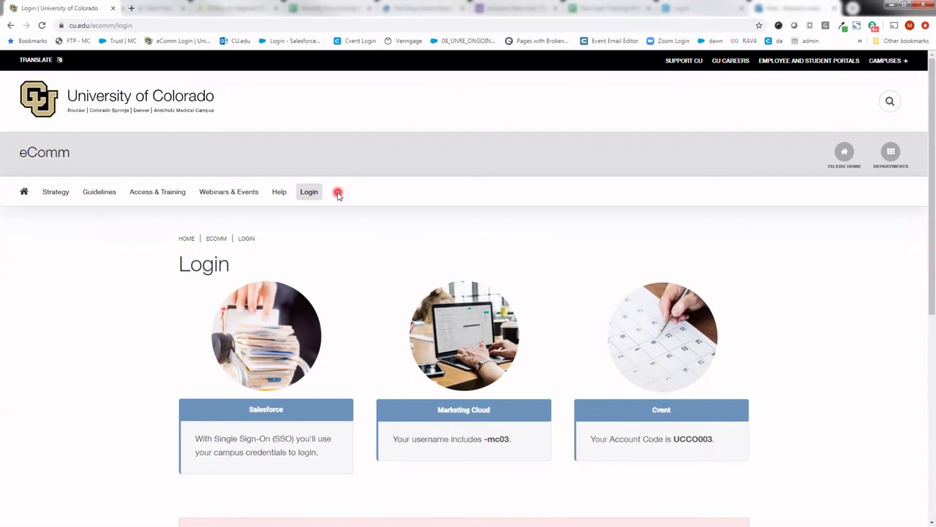
{"action": "left_click", "coordinate": [403, 413]}
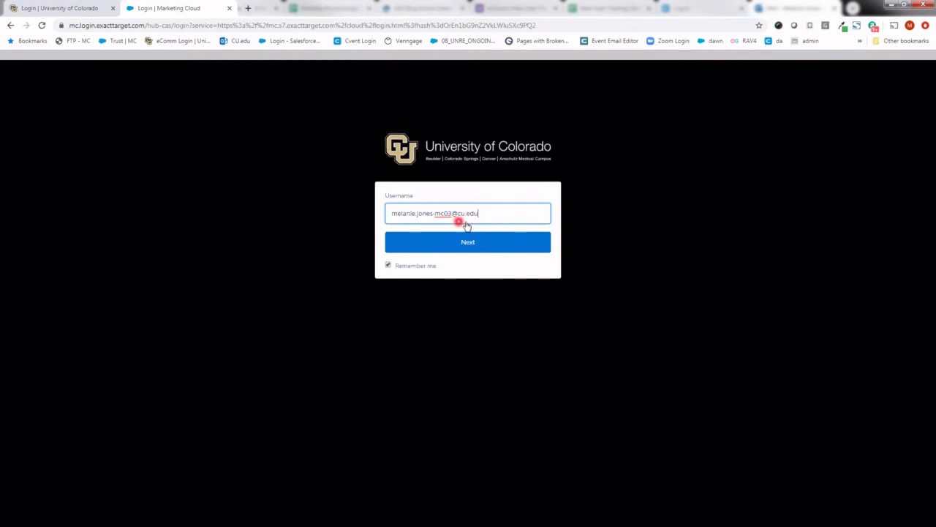
{"action": "left_click", "coordinate": [391, 273]}
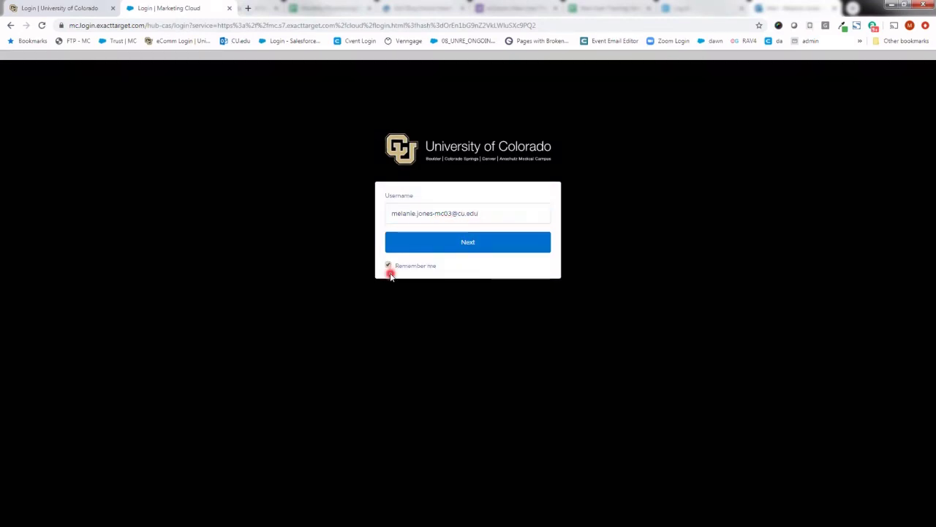
{"action": "left_click", "coordinate": [459, 247]}
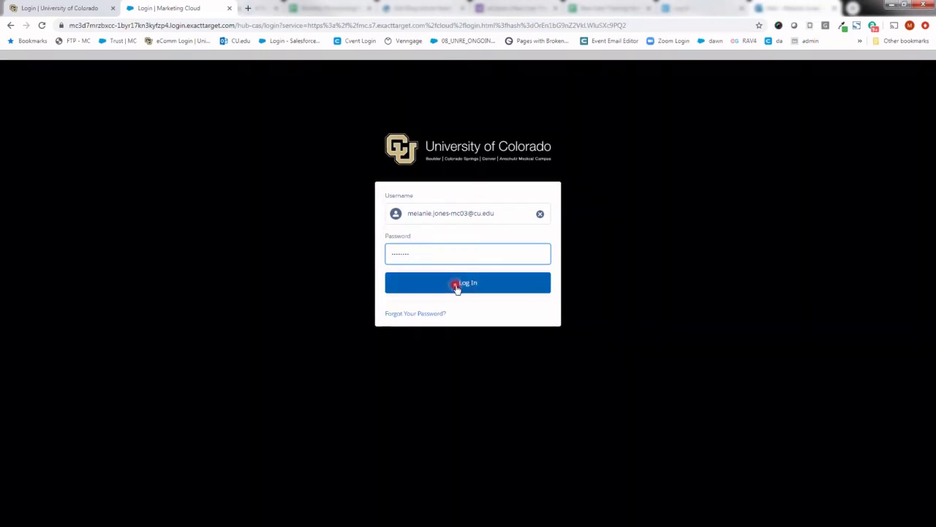
{"action": "left_click", "coordinate": [450, 286]}
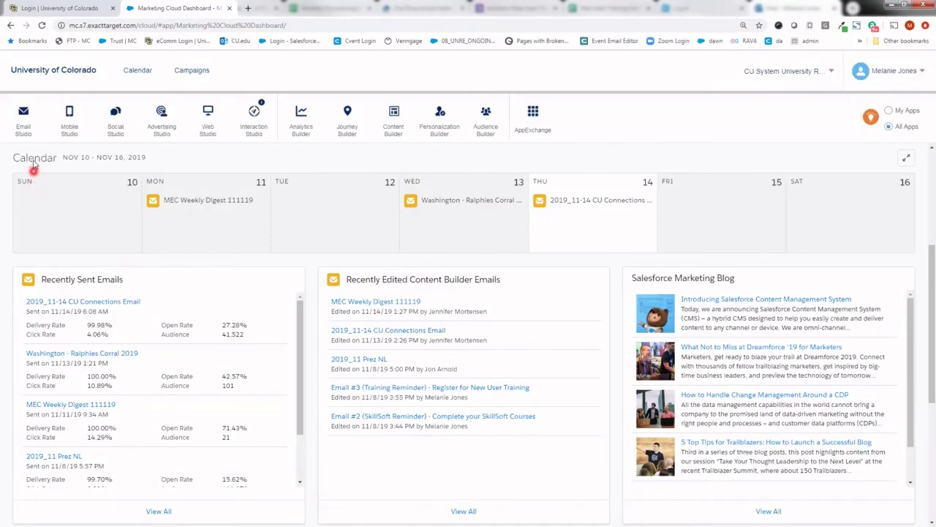
Open the Email app of Email Studio and go to its Content Builder area
{"action": "mouse_move", "coordinate": [23, 125]}
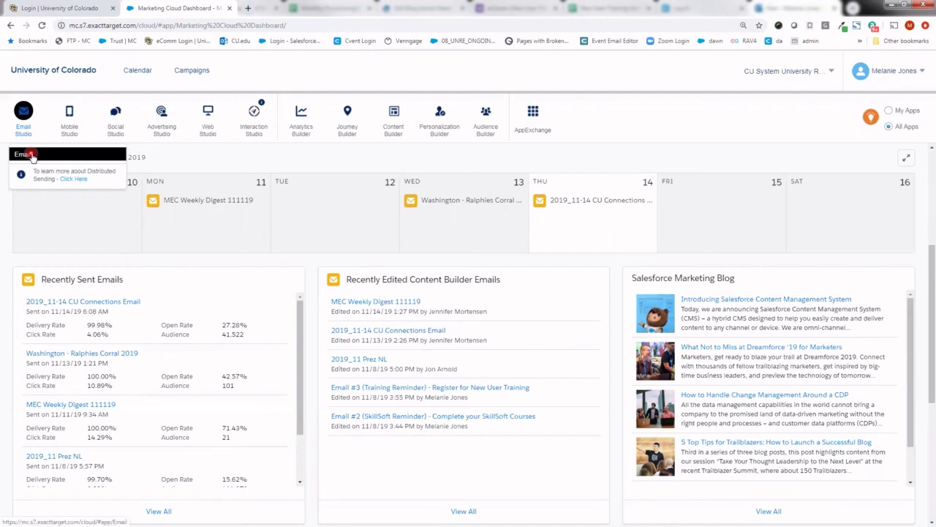
{"action": "left_click", "coordinate": [40, 155]}
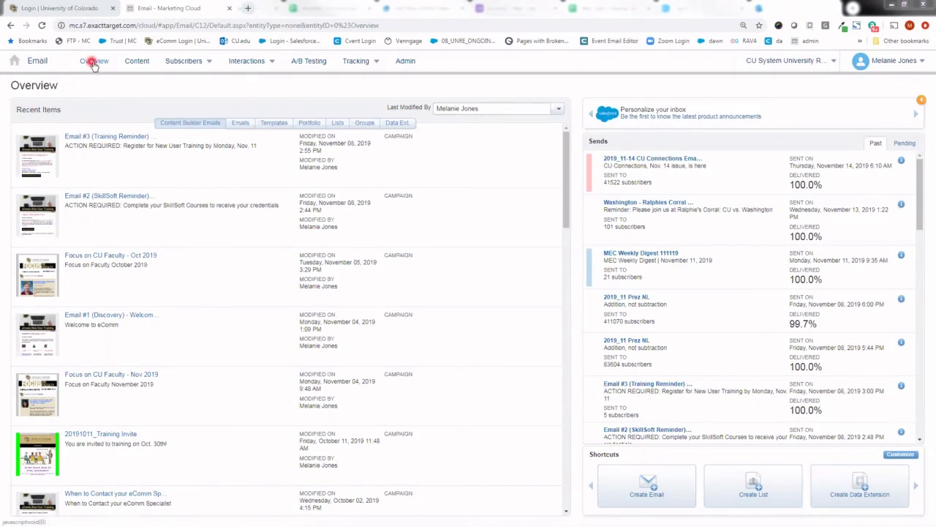
{"action": "left_click", "coordinate": [135, 65]}
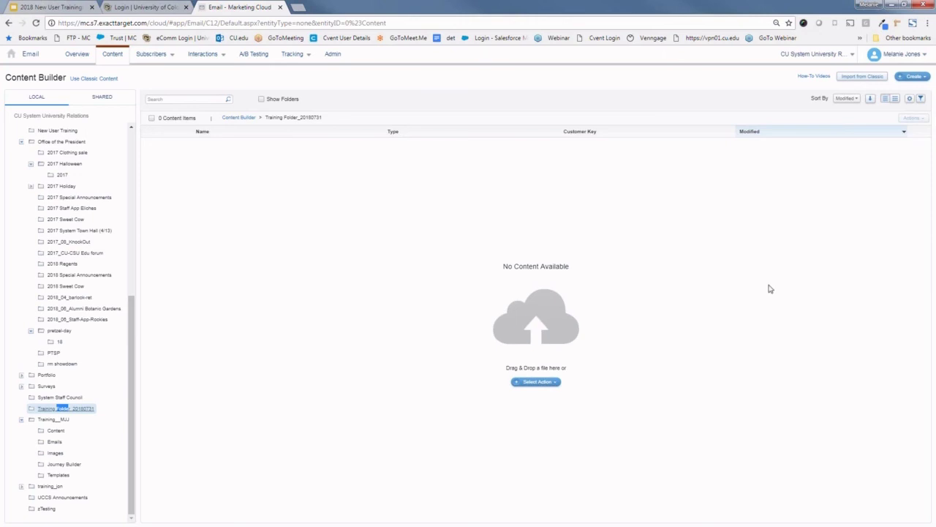
Create a new email in Training Folder_20180731 from the saved template CU Template Set 3 (1 of 3)
{"action": "left_click", "coordinate": [908, 82]}
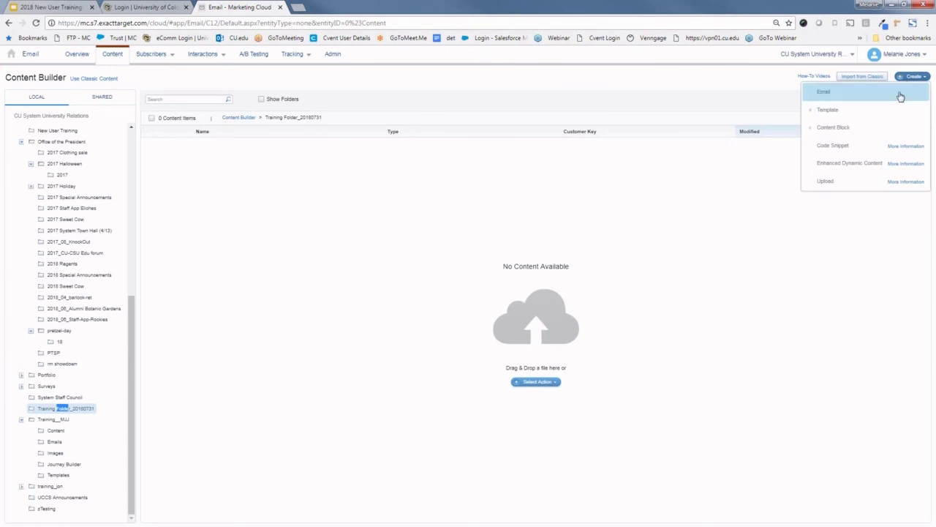
{"action": "left_click", "coordinate": [843, 101]}
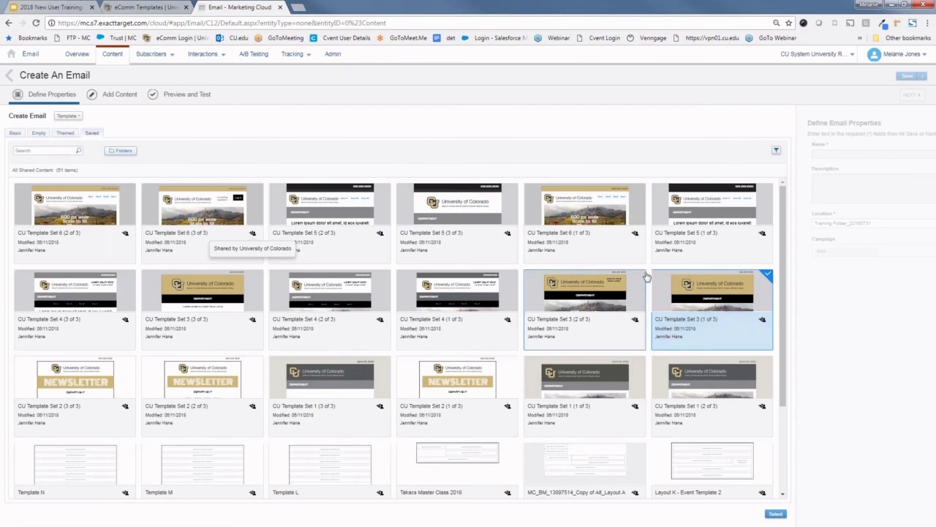
{"action": "left_click", "coordinate": [777, 515]}
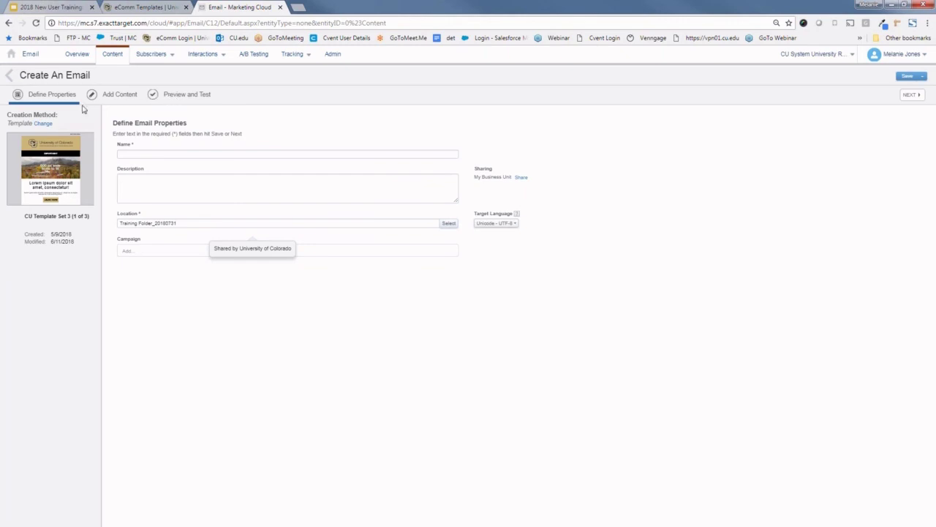
Name the email 08_UREL_20180731_Training Invitation and leave its description empty
{"action": "left_click", "coordinate": [136, 152]}
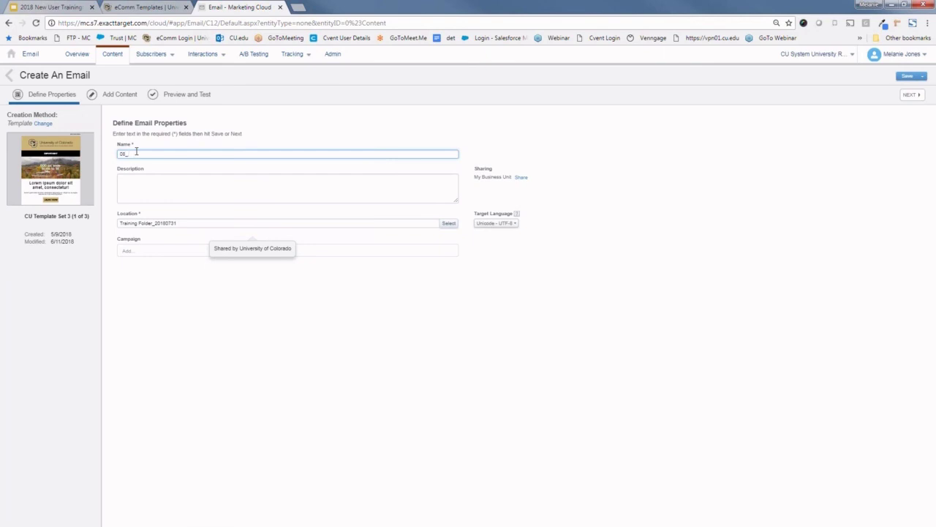
{"action": "type", "text": "UREL_"}
{"action": "type", "text": "20180731_Training Invitation"}
{"action": "left_click", "coordinate": [146, 189]}
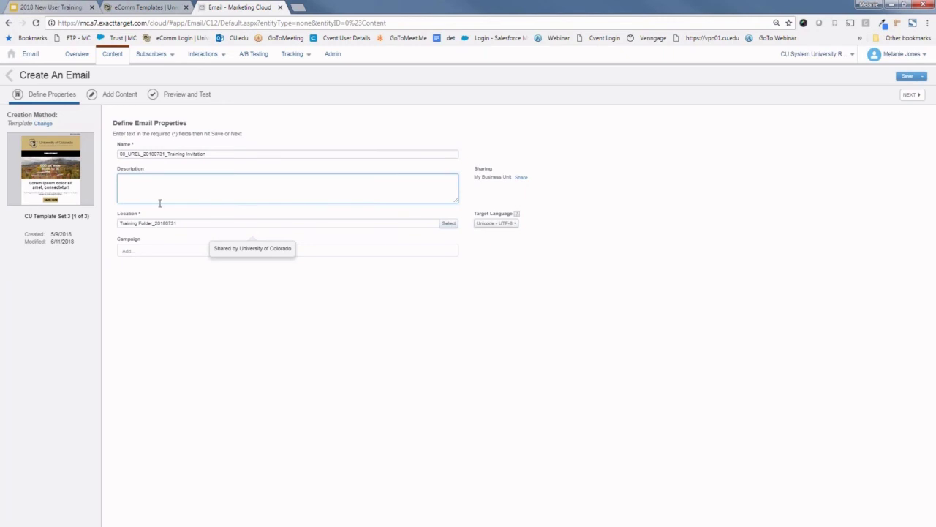
Confirm Training Folder_20180731 as the email's save location and continue to the Add Content stage
{"action": "left_click_drag", "start_coordinate": [180, 223], "coordinate": [119, 222]}
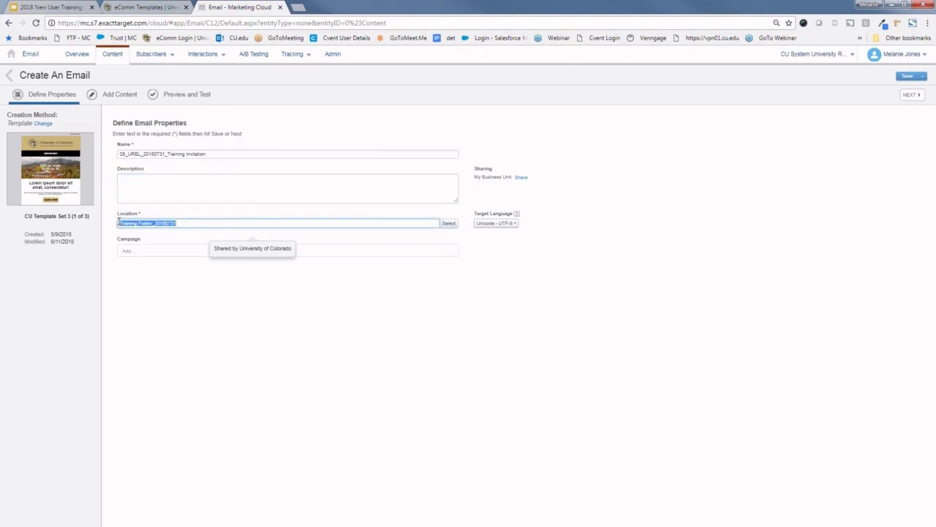
{"action": "left_click", "coordinate": [194, 225]}
{"action": "left_click_drag", "start_coordinate": [177, 223], "coordinate": [128, 227]}
{"action": "left_click", "coordinate": [448, 224]}
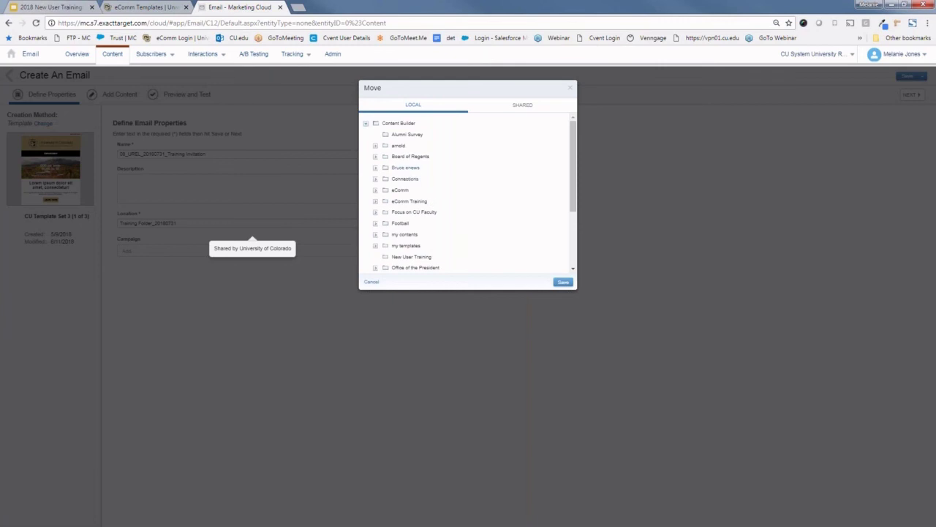
{"action": "scroll", "coordinate": [417, 192], "scroll_direction": "down", "scroll_amount": 2}
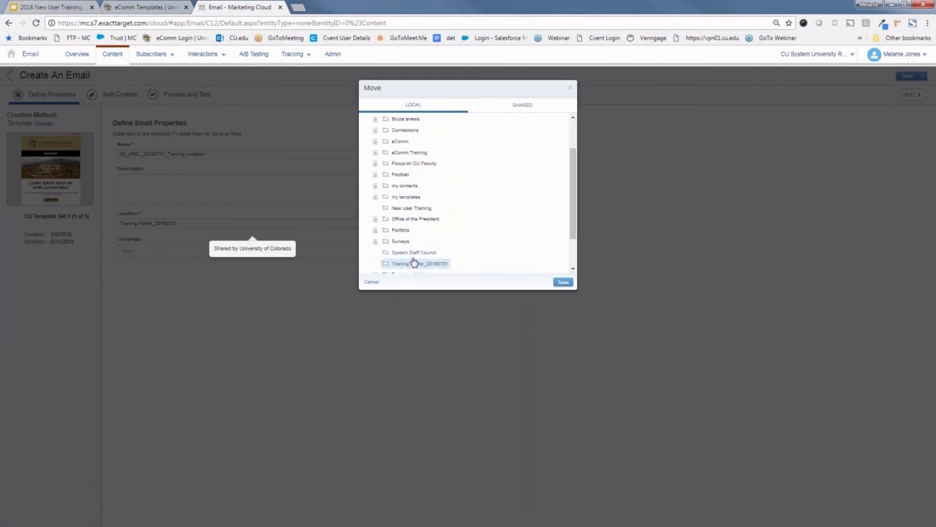
{"action": "left_click", "coordinate": [563, 282]}
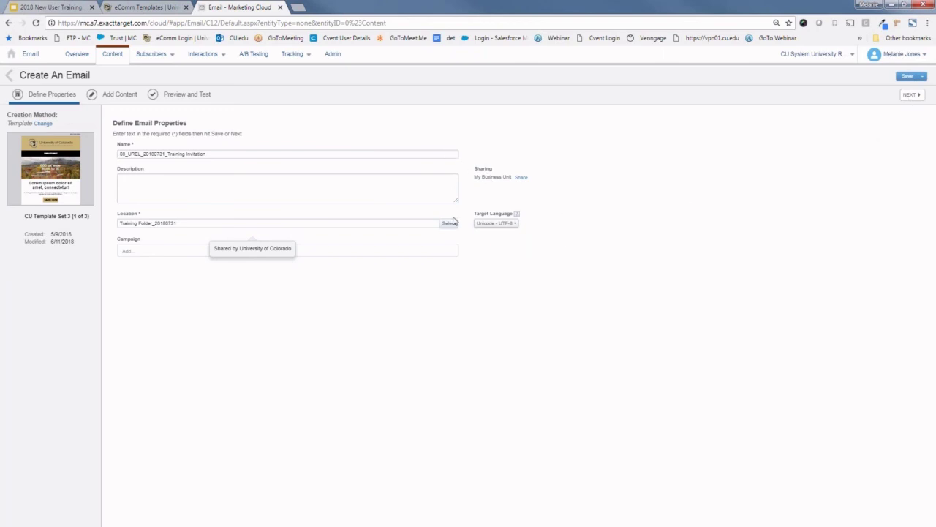
{"action": "left_click", "coordinate": [907, 95]}
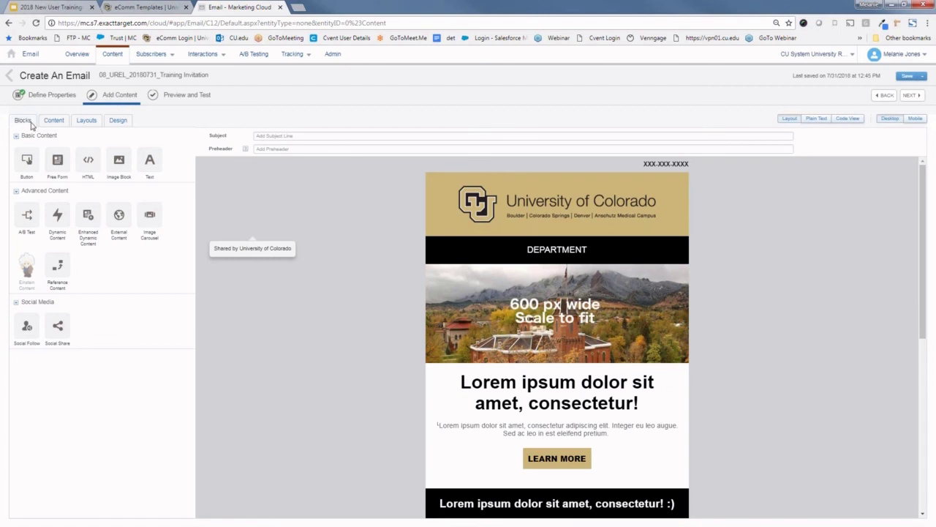
Examine the general template and body text style settings in the email's design options alongside the email layout
{"action": "left_click", "coordinate": [119, 122]}
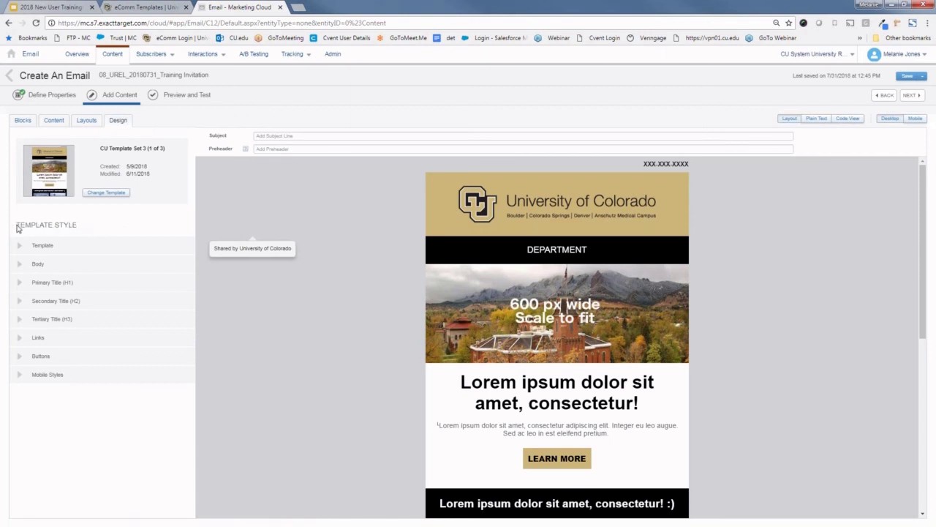
{"action": "left_click_drag", "start_coordinate": [16, 229], "coordinate": [77, 227]}
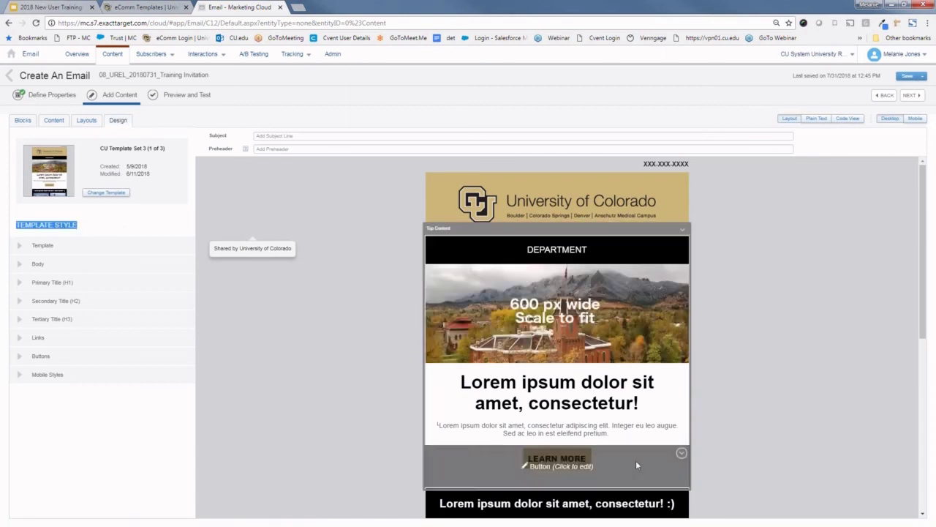
{"action": "scroll", "coordinate": [322, 312], "scroll_direction": "down", "scroll_amount": 2}
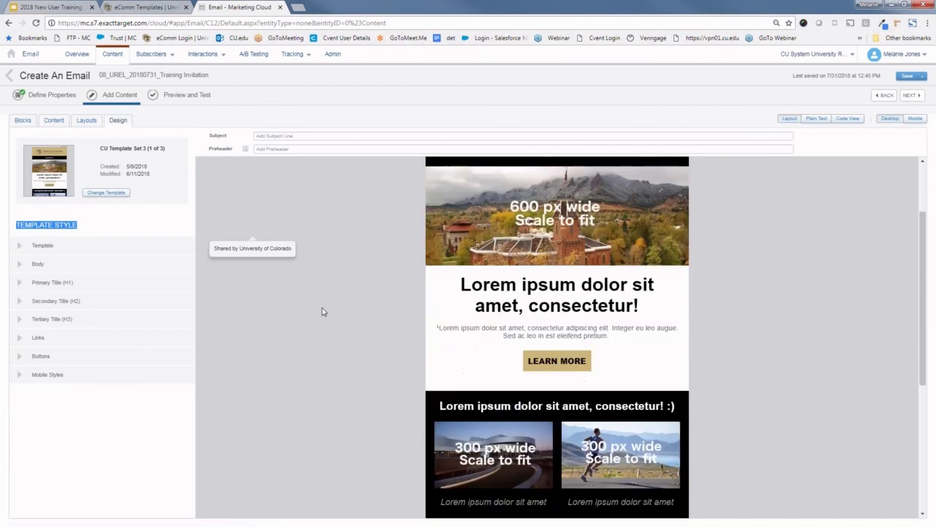
{"action": "scroll", "coordinate": [322, 312], "scroll_direction": "up", "scroll_amount": 2}
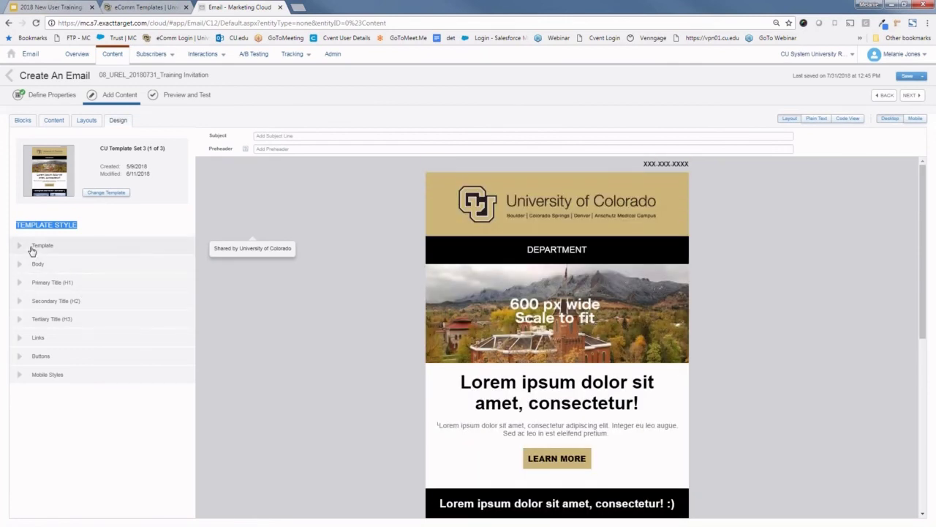
{"action": "left_click", "coordinate": [33, 251]}
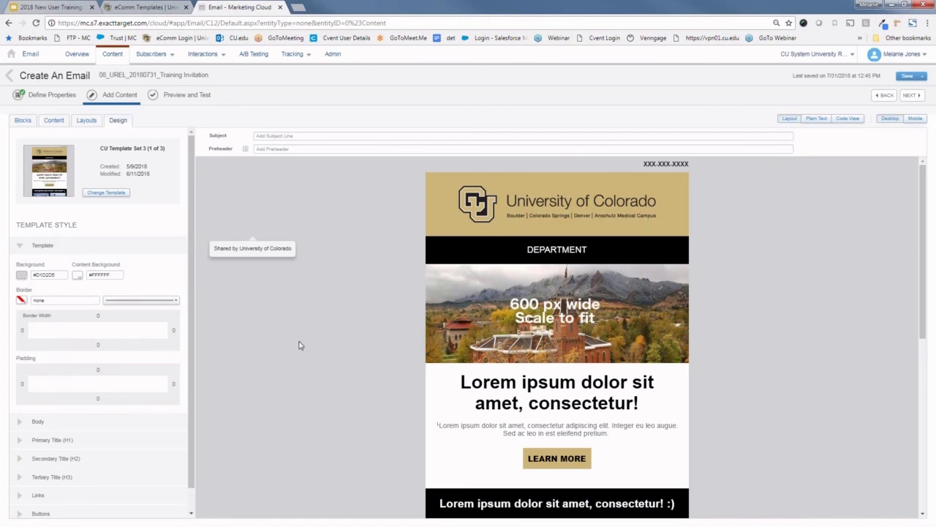
{"action": "left_click", "coordinate": [27, 251]}
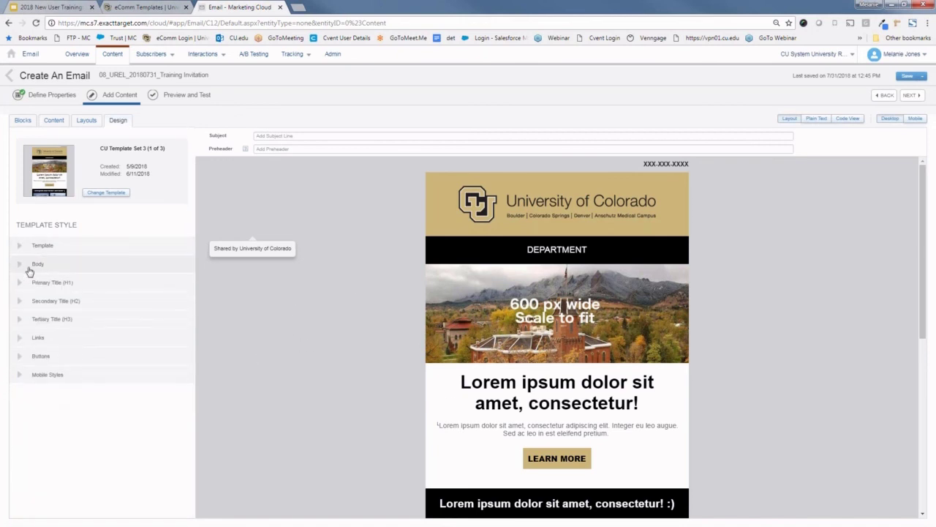
{"action": "left_click", "coordinate": [29, 268]}
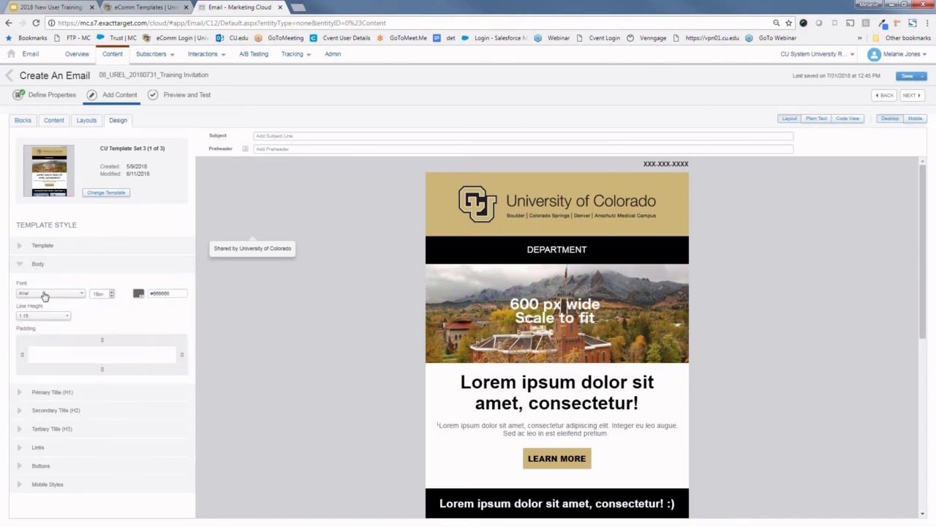
{"action": "scroll", "coordinate": [536, 381], "scroll_direction": "down", "scroll_amount": 1}
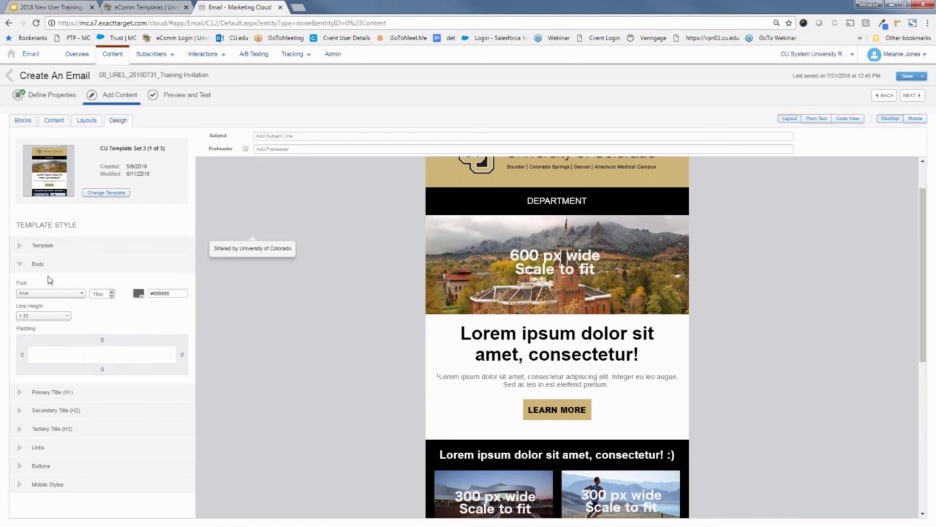
{"action": "scroll", "coordinate": [468, 313], "scroll_direction": "down", "scroll_amount": 2}
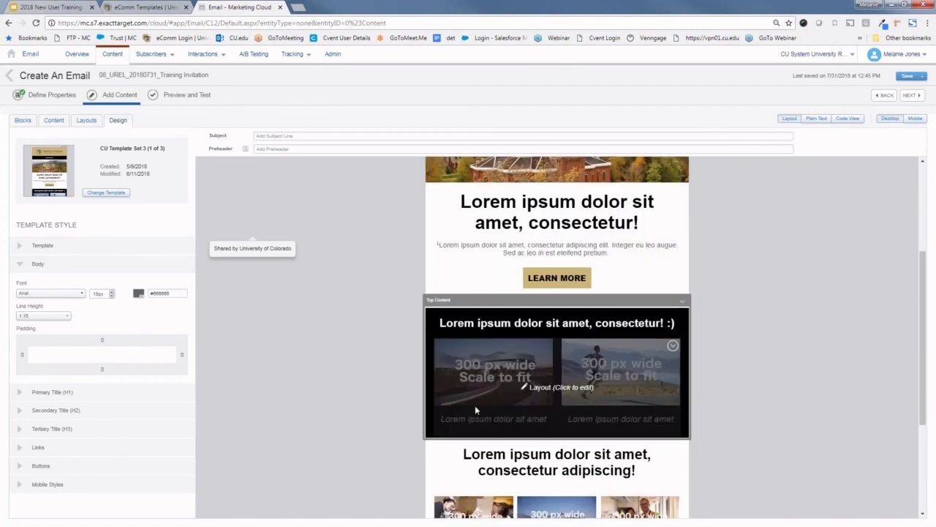
{"action": "scroll", "coordinate": [475, 405], "scroll_direction": "down", "scroll_amount": 1}
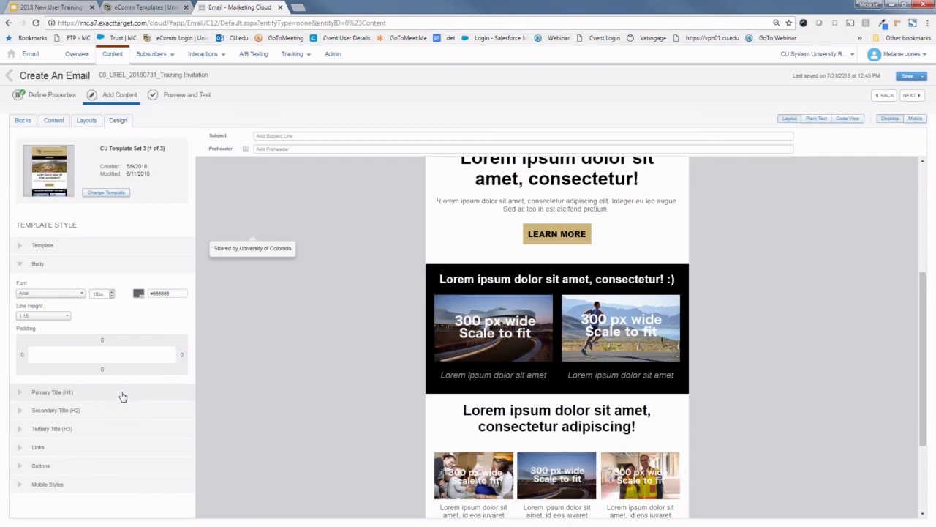
{"action": "left_click", "coordinate": [85, 271]}
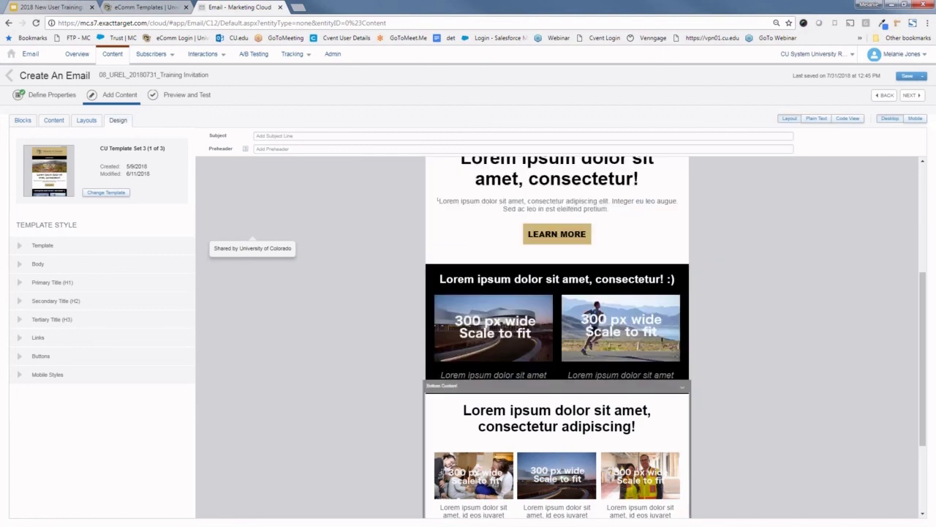
Examine the link and button style settings, including the text decoration choices for links
{"action": "scroll", "coordinate": [666, 442], "scroll_direction": "down", "scroll_amount": 2}
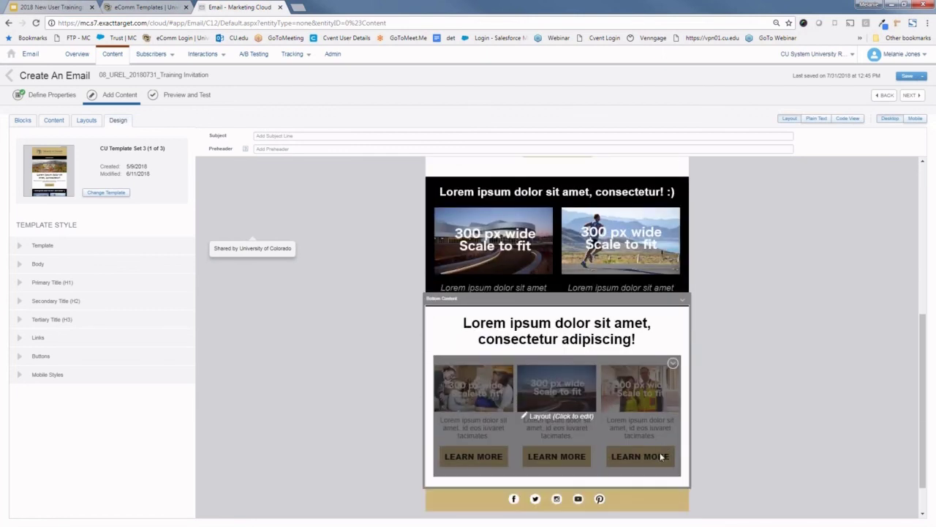
{"action": "left_click", "coordinate": [22, 339]}
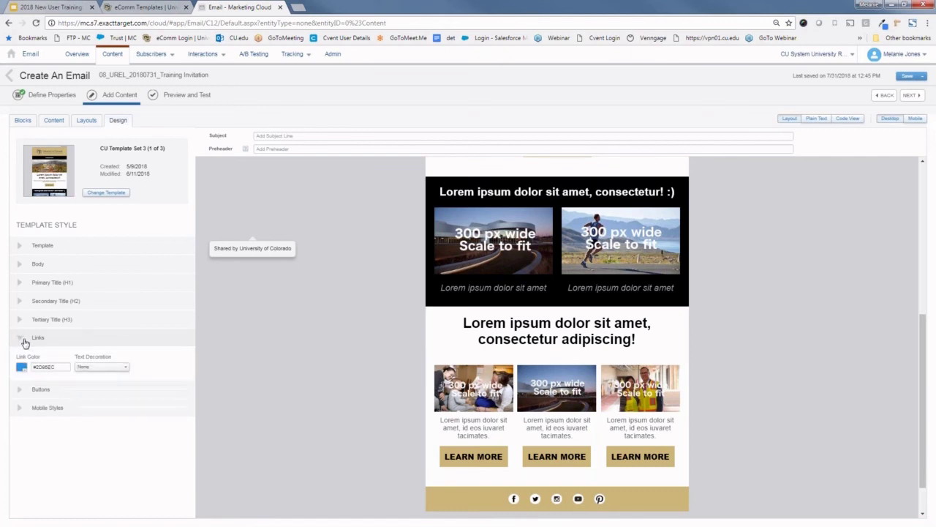
{"action": "left_click", "coordinate": [92, 366]}
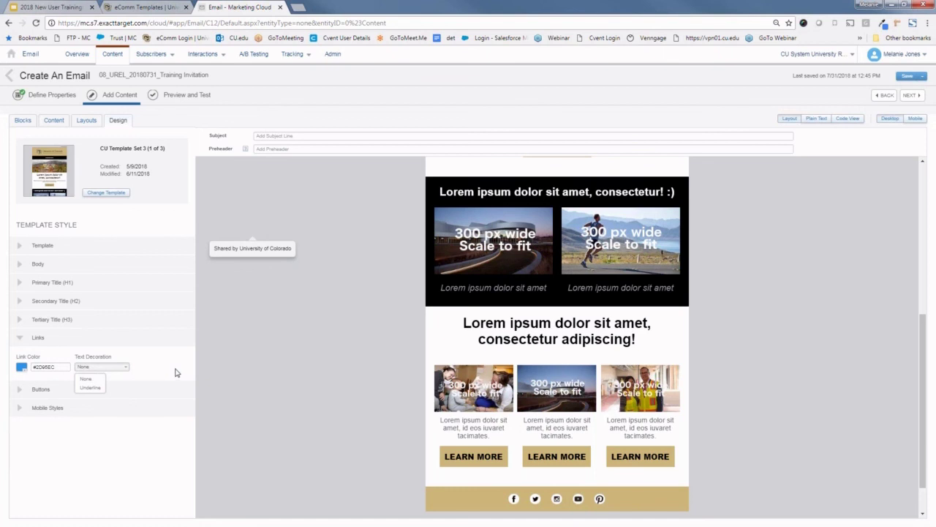
{"action": "left_click", "coordinate": [175, 372]}
{"action": "left_click", "coordinate": [27, 390]}
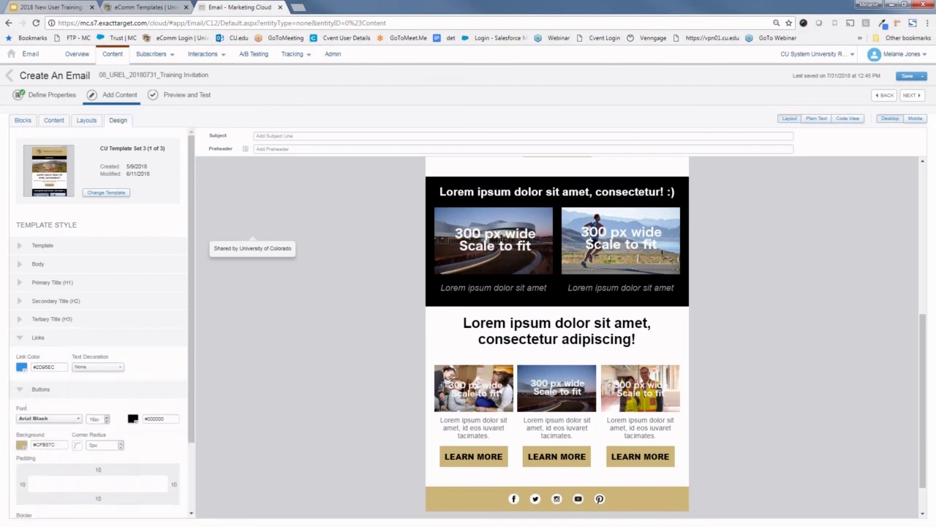
{"action": "scroll", "coordinate": [167, 358], "scroll_direction": "down", "scroll_amount": 2}
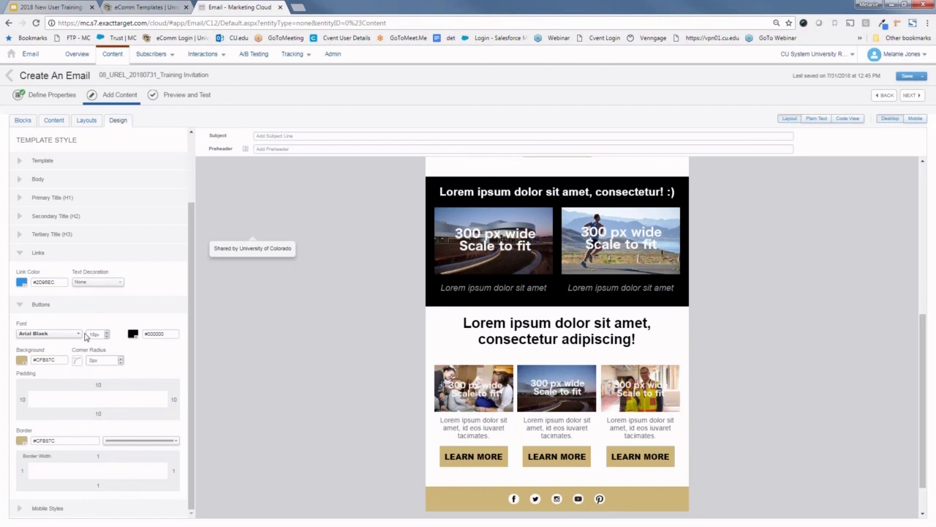
{"action": "scroll", "coordinate": [46, 308], "scroll_direction": "up", "scroll_amount": 2}
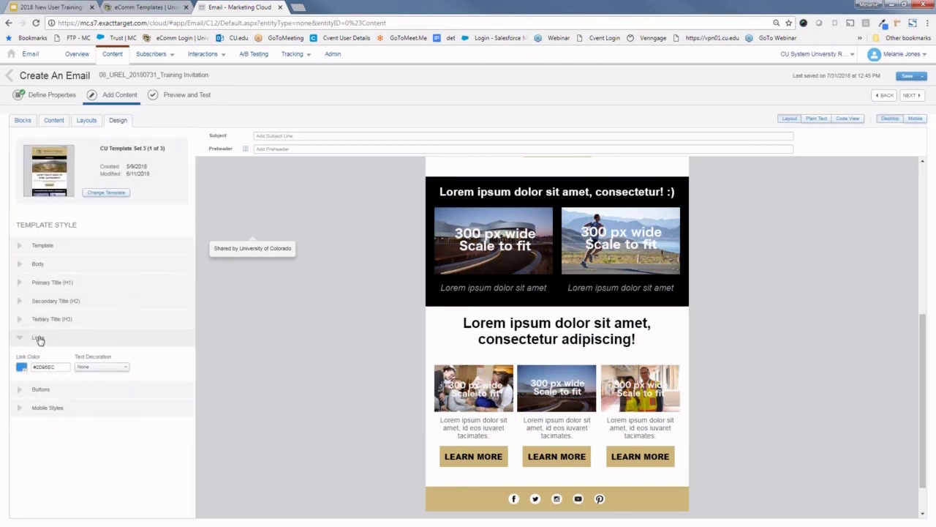
Examine the mobile style settings for body text, titles, links and buttons, and collapse the link style settings
{"action": "left_click", "coordinate": [43, 415]}
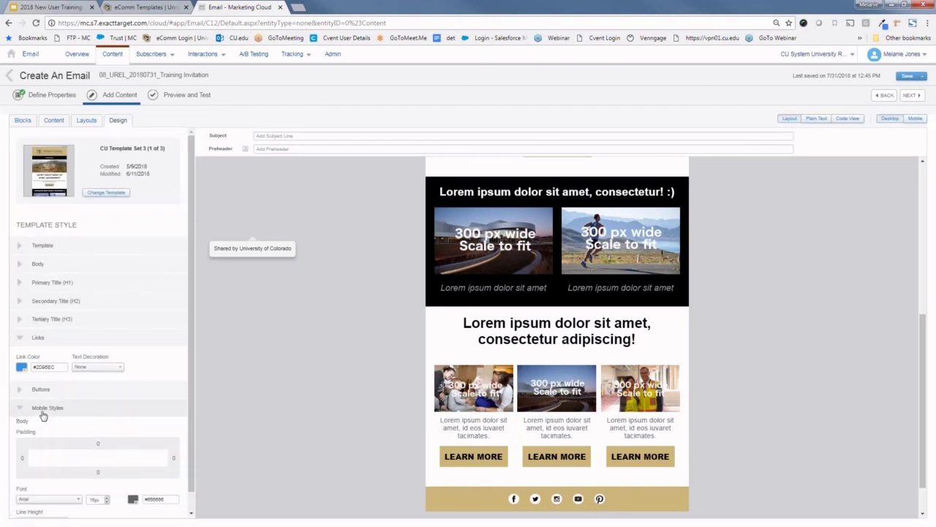
{"action": "scroll", "coordinate": [43, 415], "scroll_direction": "down", "scroll_amount": 2}
{"action": "scroll", "coordinate": [43, 415], "scroll_direction": "down", "scroll_amount": 5}
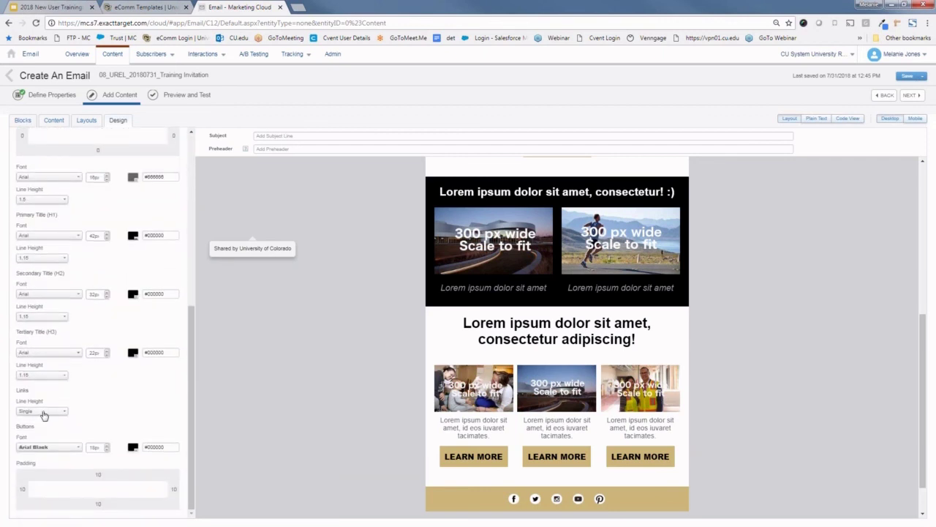
{"action": "scroll", "coordinate": [89, 431], "scroll_direction": "up", "scroll_amount": 1}
{"action": "scroll", "coordinate": [89, 430], "scroll_direction": "up", "scroll_amount": 2}
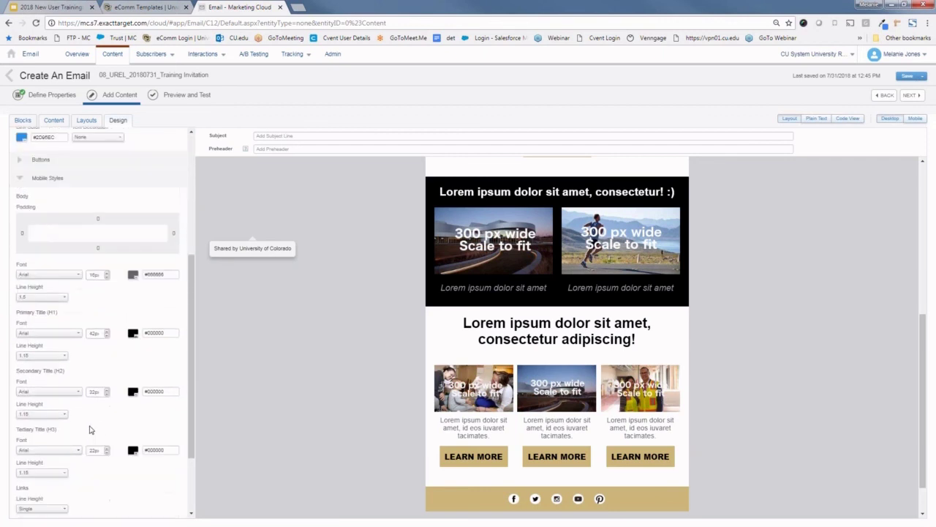
{"action": "scroll", "coordinate": [58, 184], "scroll_direction": "up", "scroll_amount": 4}
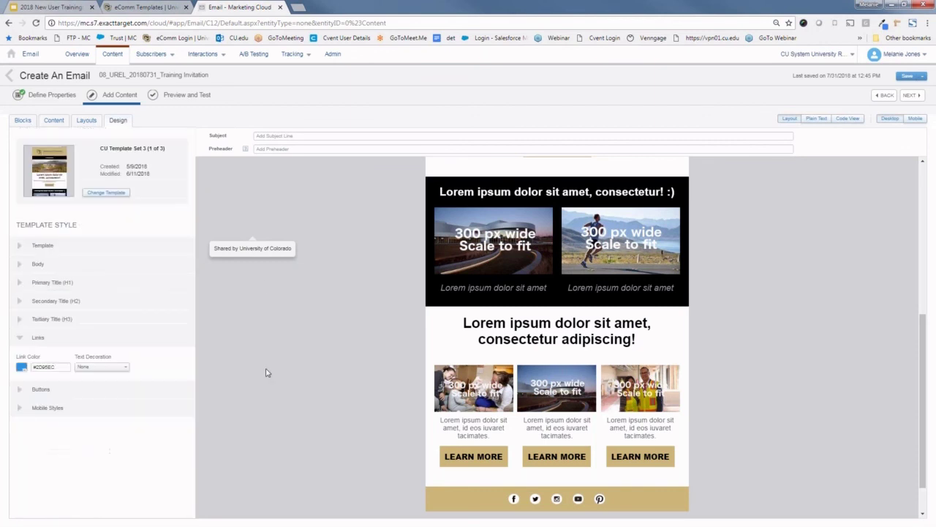
{"action": "left_click", "coordinate": [54, 338]}
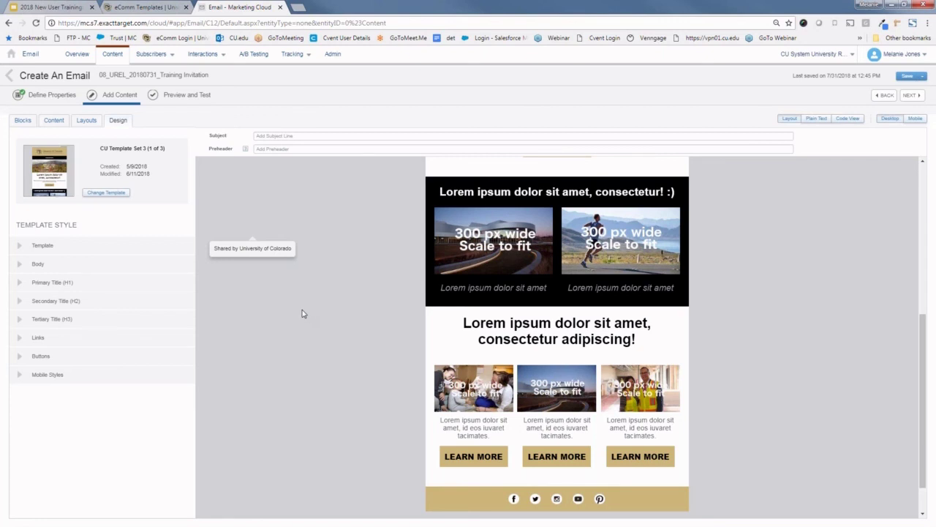
{"action": "scroll", "coordinate": [304, 313], "scroll_direction": "up", "scroll_amount": 2}
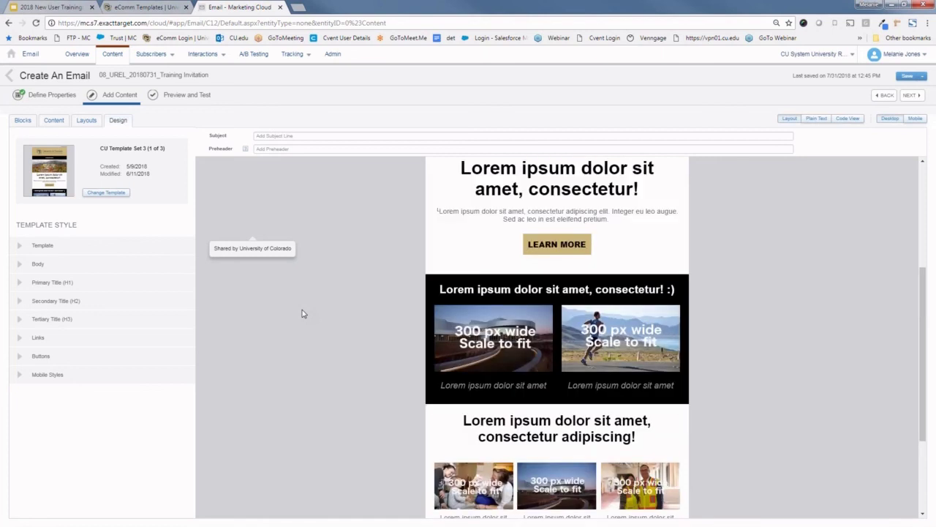
{"action": "scroll", "coordinate": [304, 313], "scroll_direction": "up", "scroll_amount": 4}
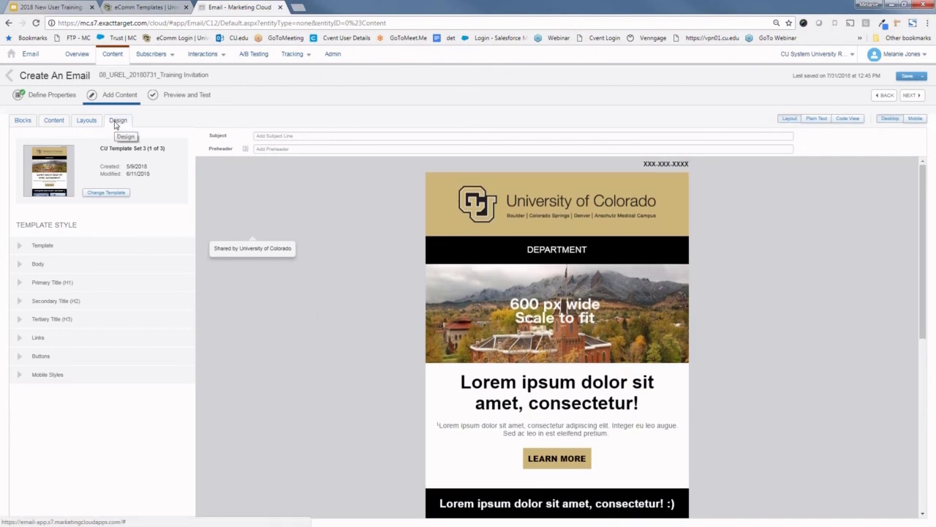
Delete the DEPARTMENT text block between the University of Colorado header and the main image
{"action": "left_click", "coordinate": [24, 121]}
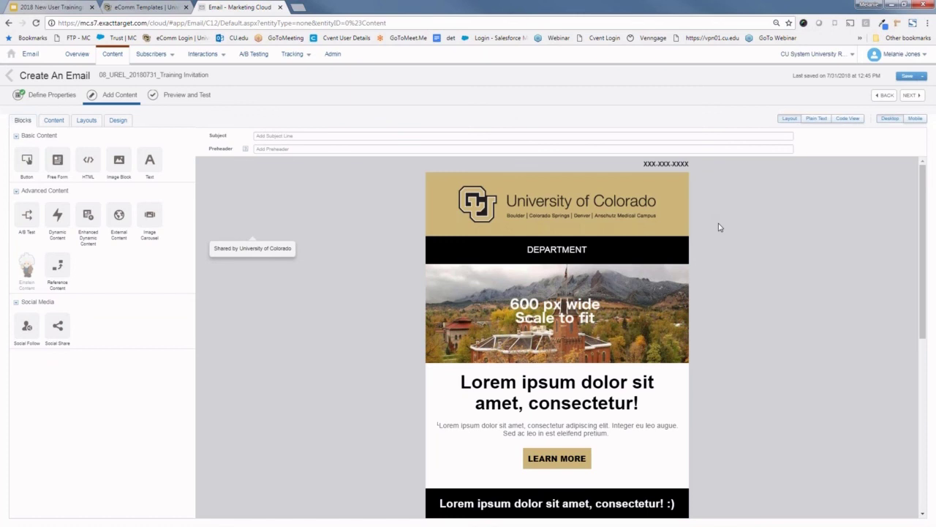
{"action": "left_click", "coordinate": [656, 254]}
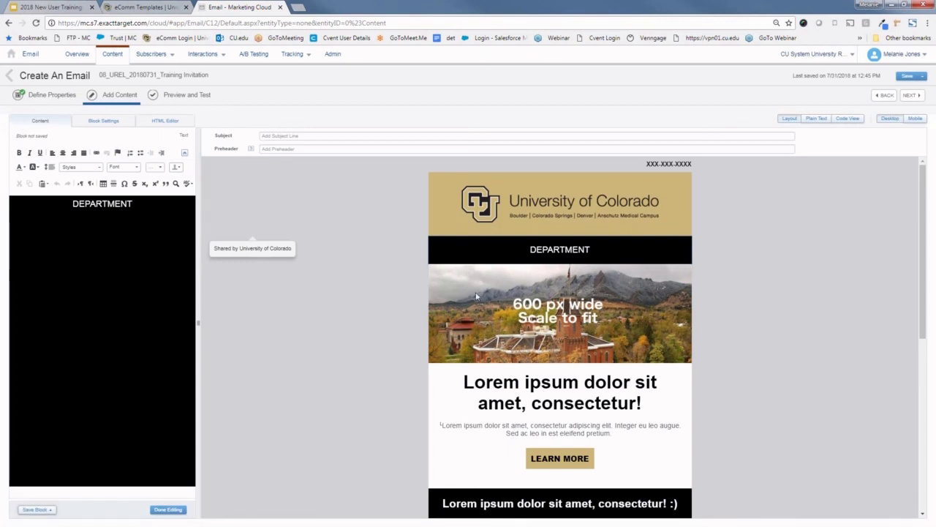
{"action": "mouse_move", "coordinate": [517, 255]}
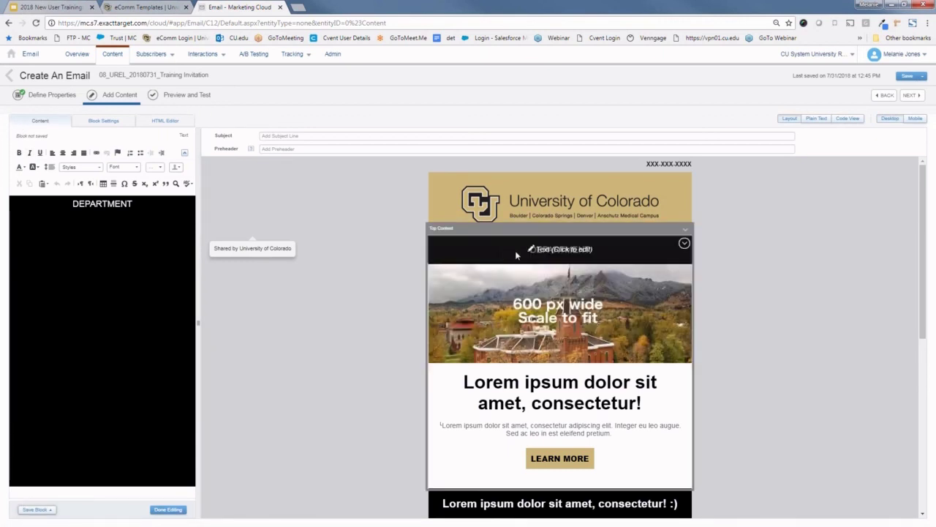
{"action": "left_click", "coordinate": [684, 245]}
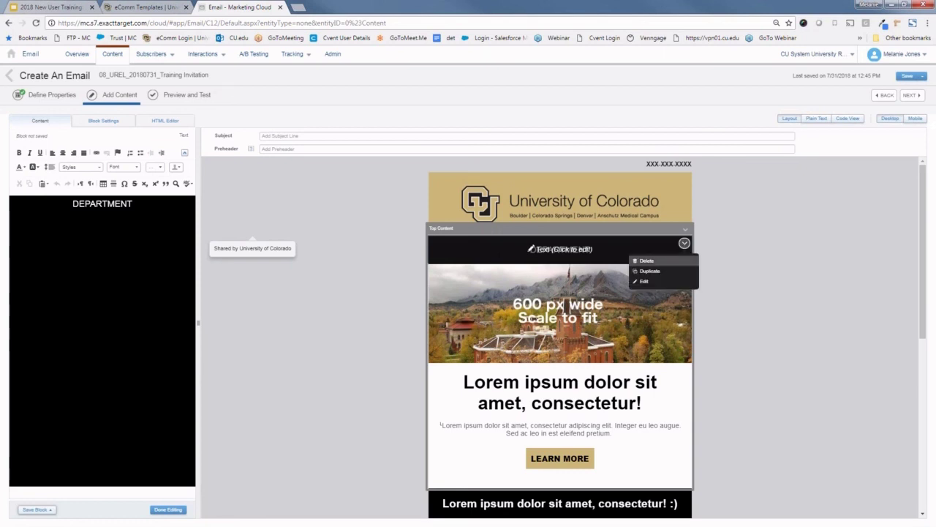
{"action": "left_click", "coordinate": [647, 260]}
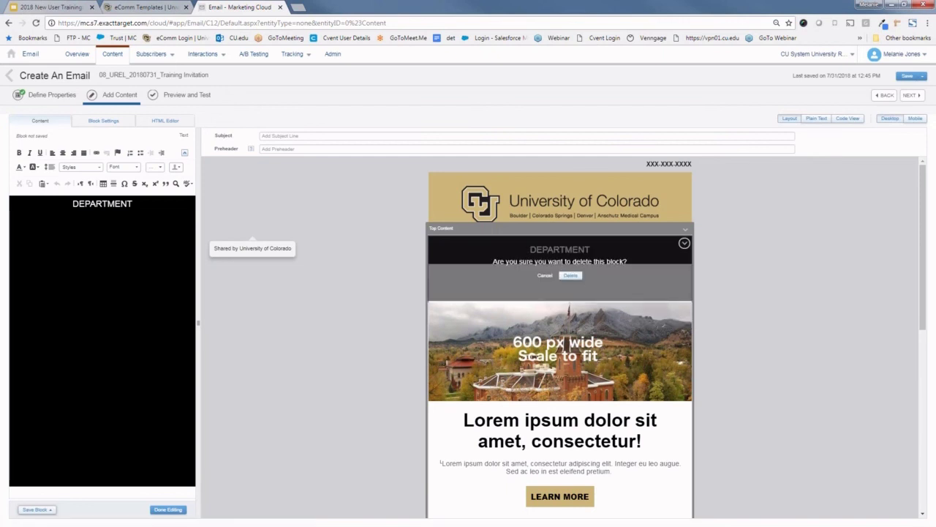
{"action": "left_click", "coordinate": [570, 277]}
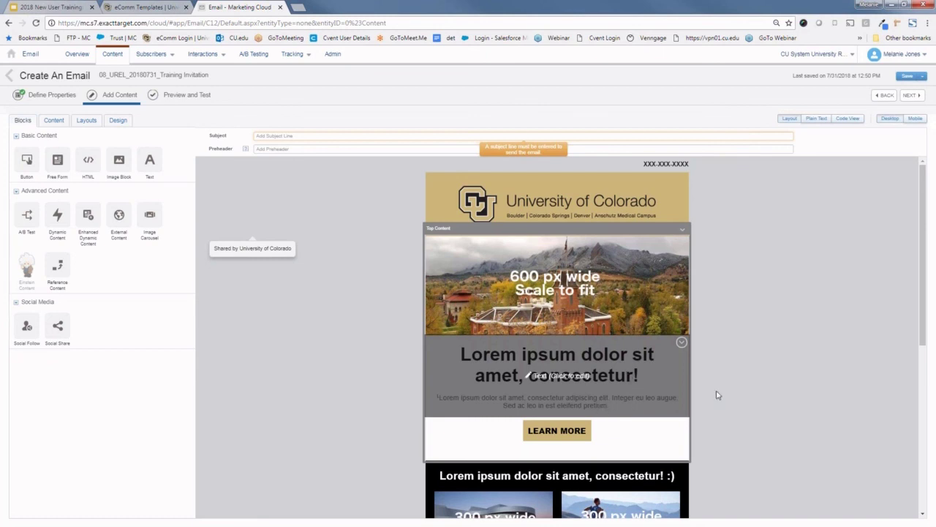
Delete the heading text block and the two-image layout from the black Top Content section
{"action": "scroll", "coordinate": [730, 390], "scroll_direction": "down", "scroll_amount": 1}
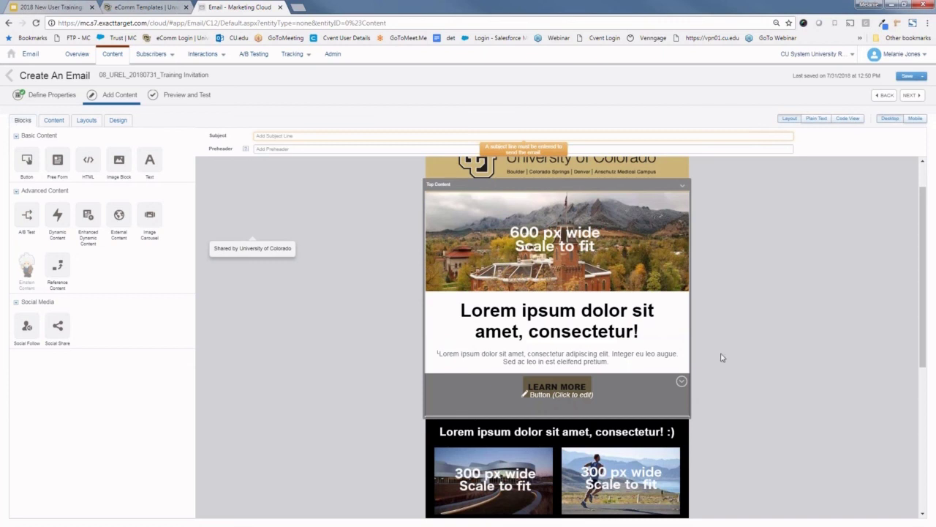
{"action": "scroll", "coordinate": [772, 300], "scroll_direction": "down", "scroll_amount": 2}
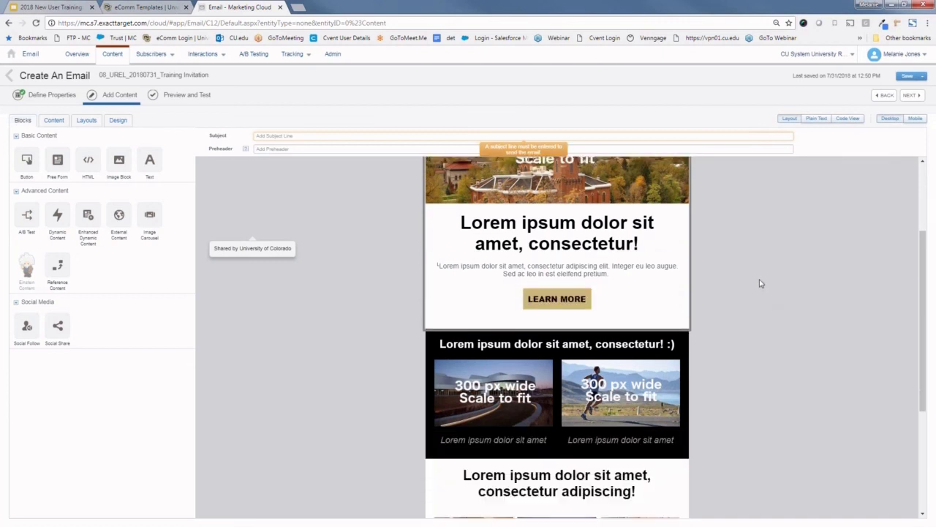
{"action": "scroll", "coordinate": [761, 284], "scroll_direction": "down", "scroll_amount": 2}
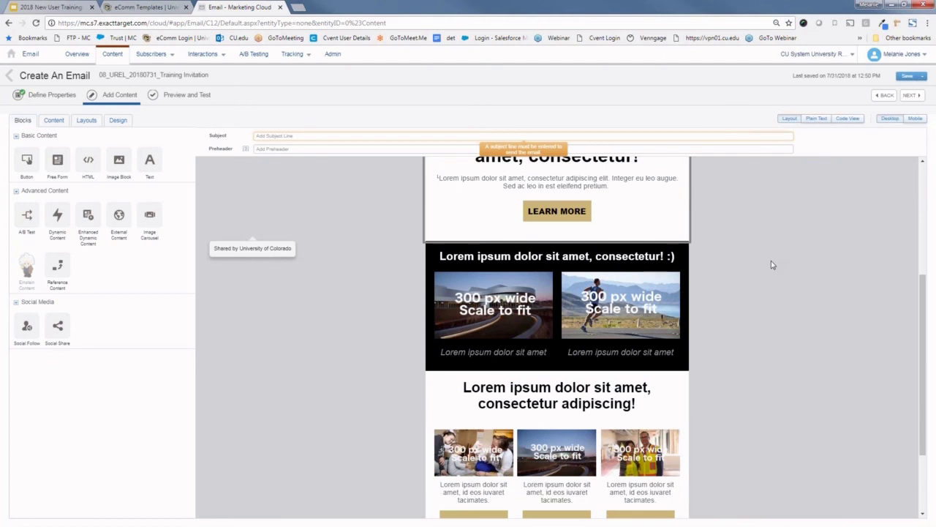
{"action": "scroll", "coordinate": [772, 265], "scroll_direction": "down", "scroll_amount": 2}
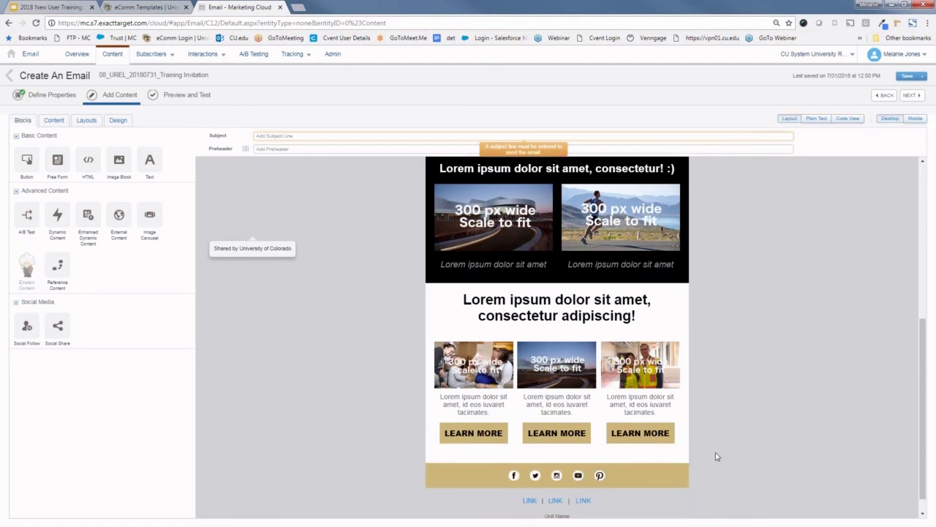
{"action": "scroll", "coordinate": [721, 449], "scroll_direction": "down", "scroll_amount": 1}
{"action": "scroll", "coordinate": [720, 449], "scroll_direction": "up", "scroll_amount": 1}
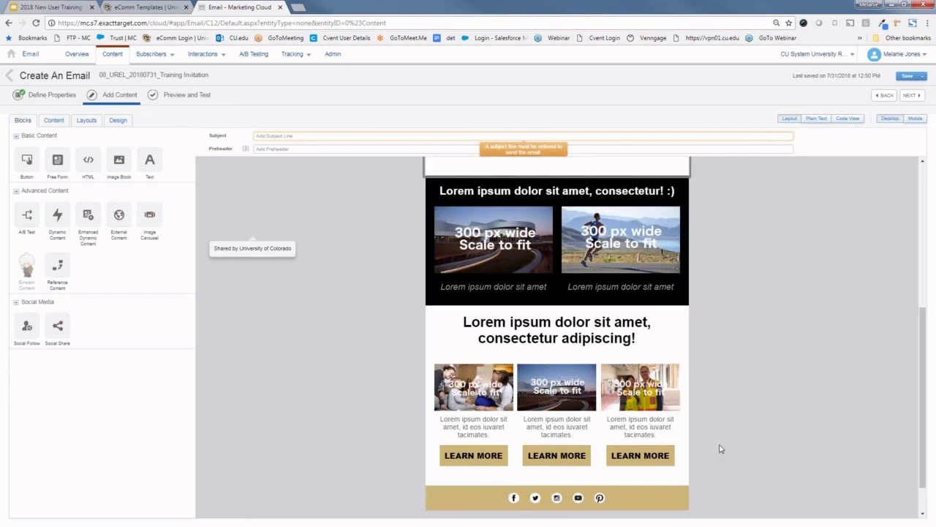
{"action": "scroll", "coordinate": [721, 449], "scroll_direction": "up", "scroll_amount": 2}
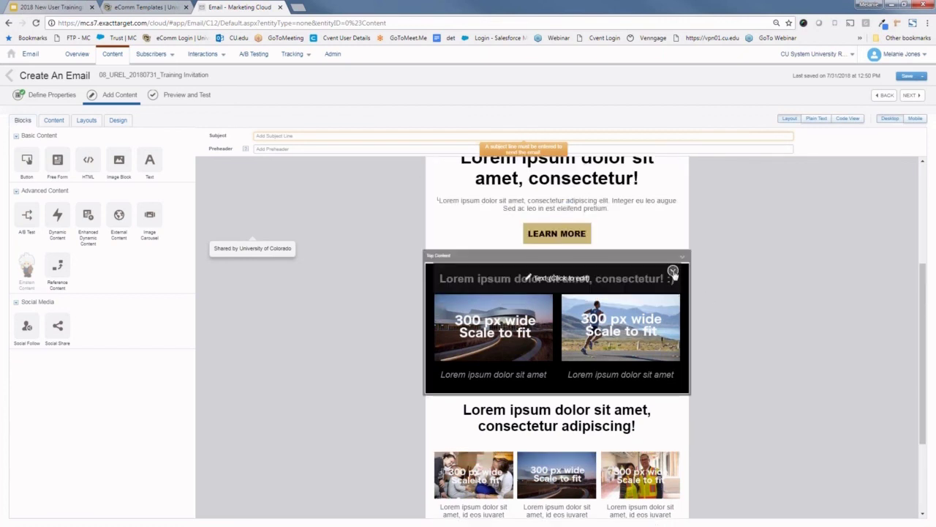
{"action": "left_click", "coordinate": [673, 272]}
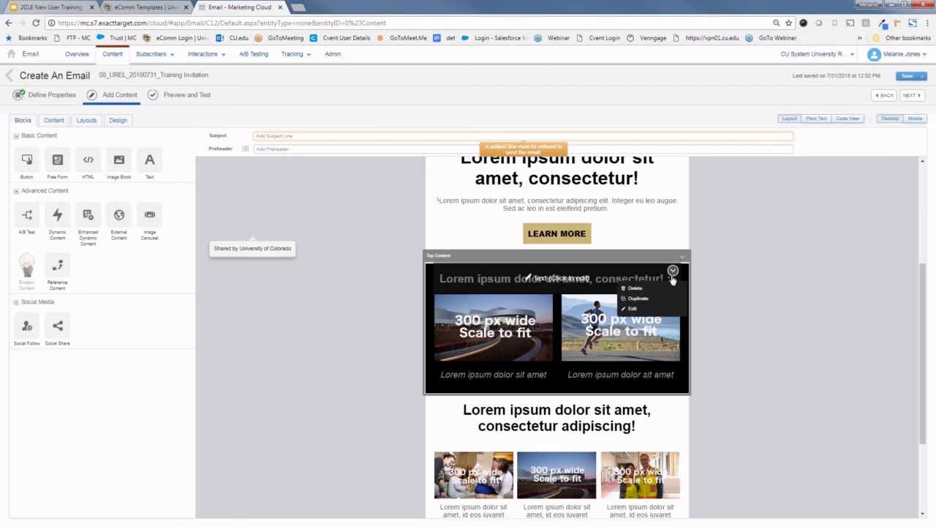
{"action": "left_click", "coordinate": [634, 288]}
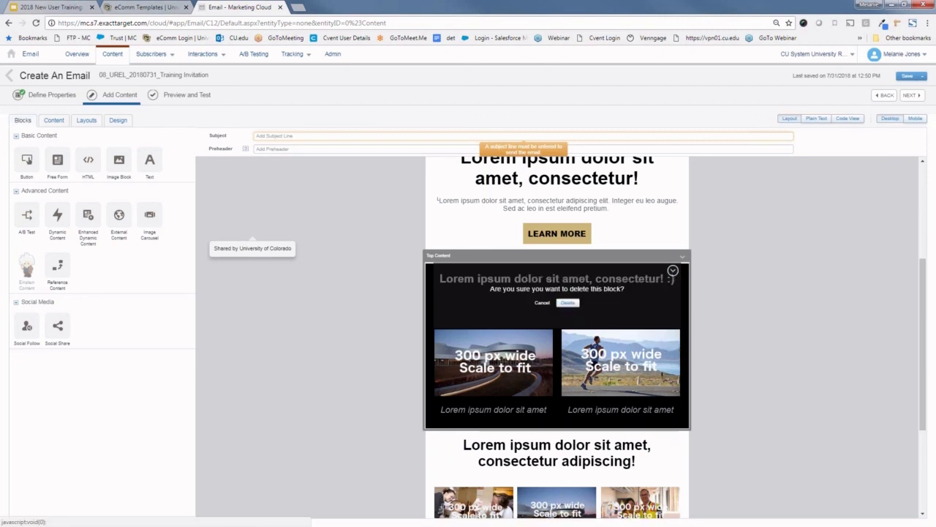
{"action": "left_click", "coordinate": [568, 303]}
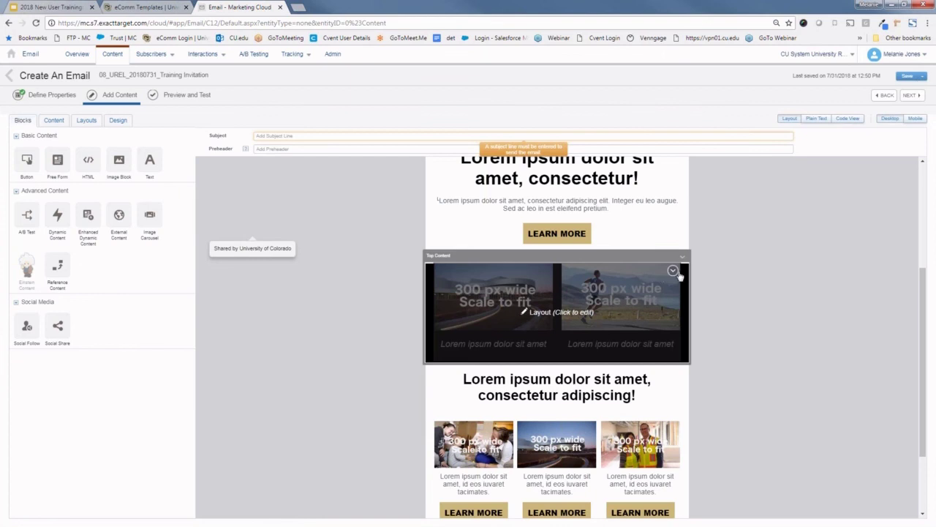
{"action": "left_click", "coordinate": [673, 271]}
{"action": "left_click", "coordinate": [634, 287]}
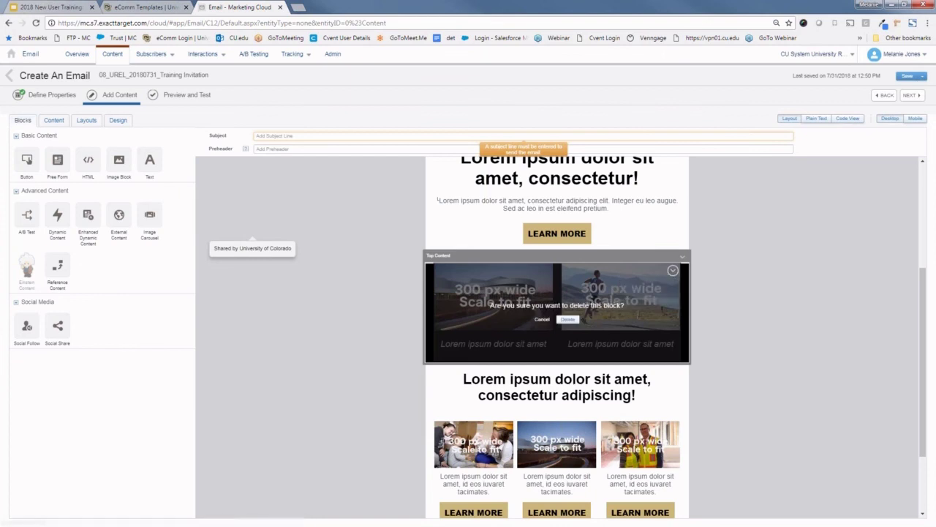
{"action": "left_click", "coordinate": [568, 320]}
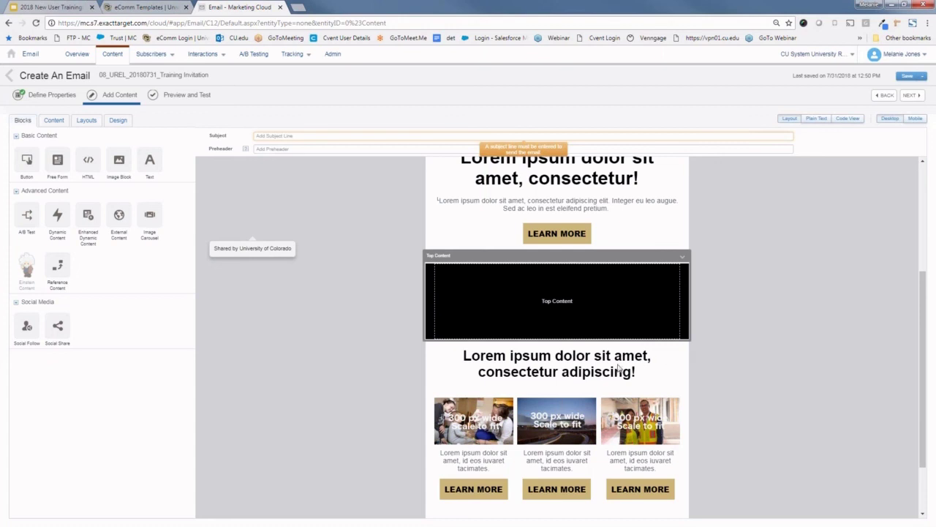
Delete the heading text block and the three-column layout from the Bottom Content section
{"action": "left_click", "coordinate": [673, 356]}
{"action": "left_click", "coordinate": [635, 372]}
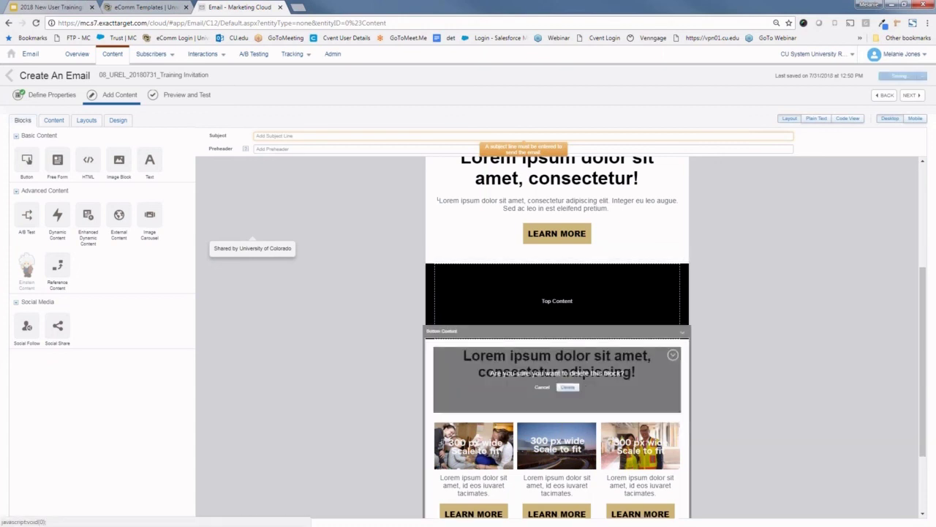
{"action": "left_click", "coordinate": [564, 387]}
{"action": "left_click", "coordinate": [673, 355]}
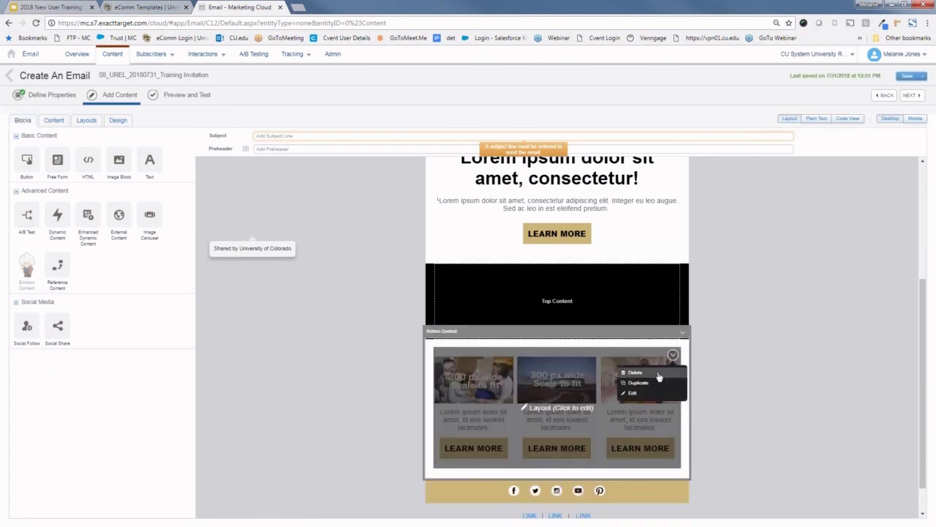
{"action": "left_click", "coordinate": [637, 383]}
{"action": "left_click", "coordinate": [568, 413]}
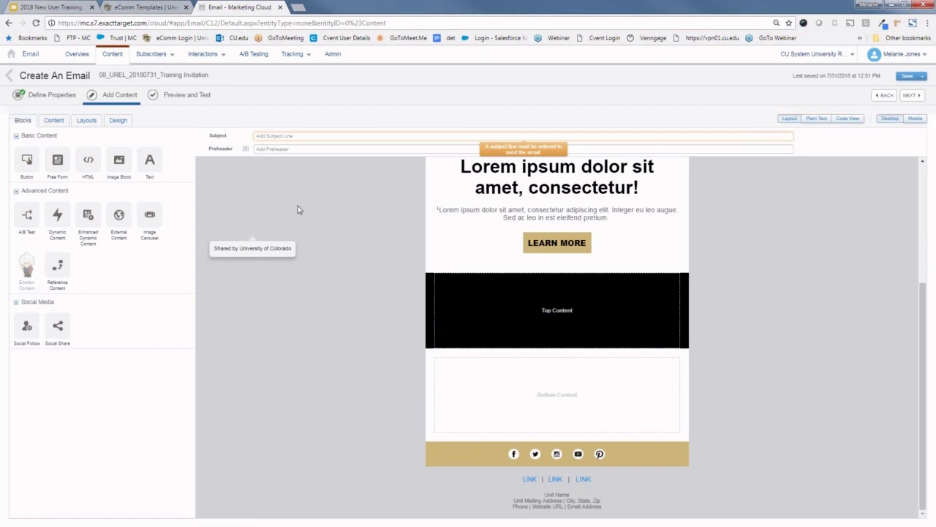
Preview the email, return to content editing and delete the footer text block containing the row of LINK placeholders
{"action": "left_click", "coordinate": [187, 100]}
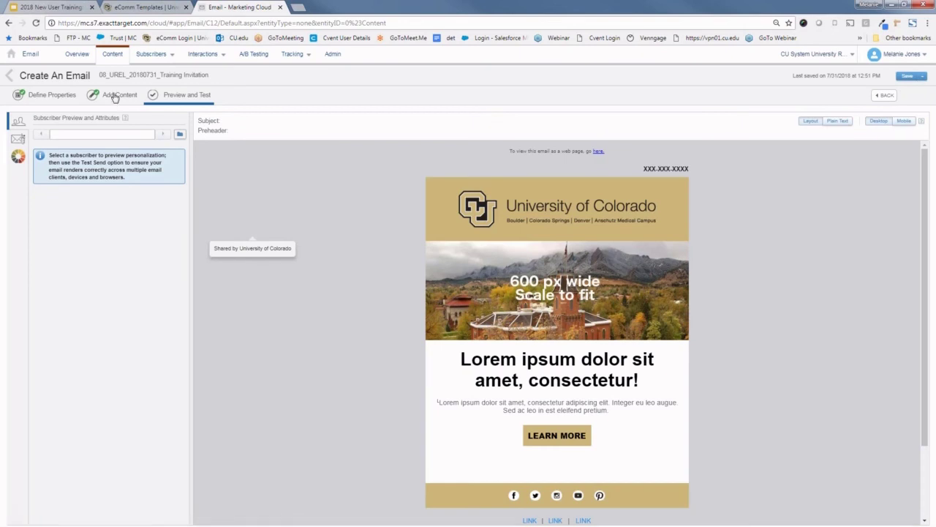
{"action": "left_click", "coordinate": [113, 95]}
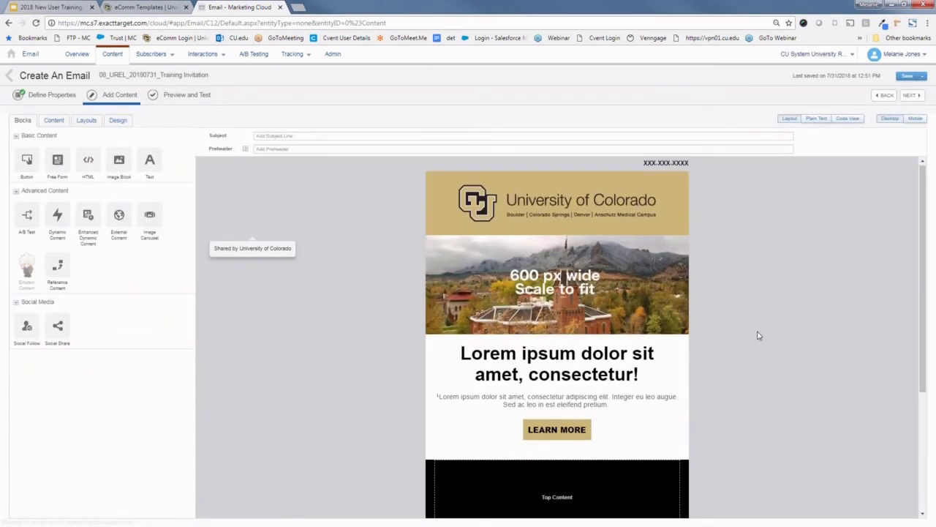
{"action": "scroll", "coordinate": [759, 334], "scroll_direction": "down", "scroll_amount": 3}
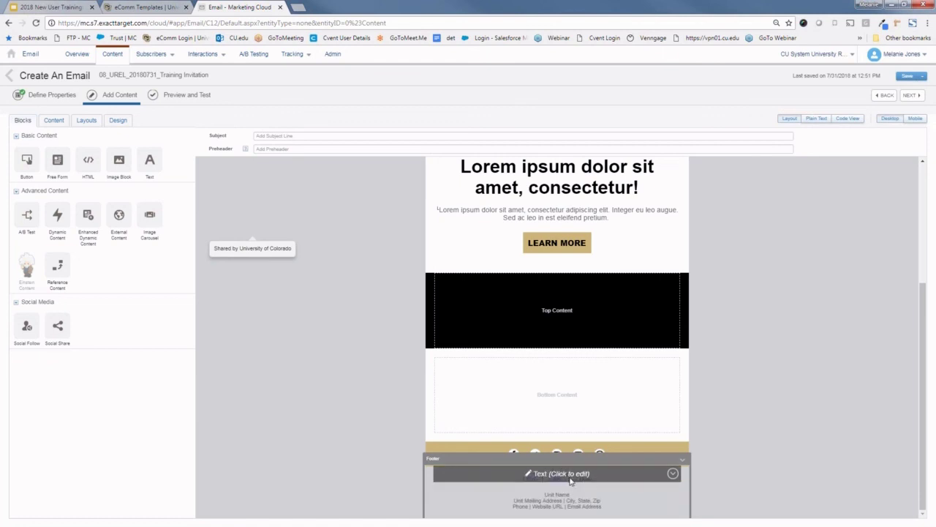
{"action": "left_click", "coordinate": [673, 473]}
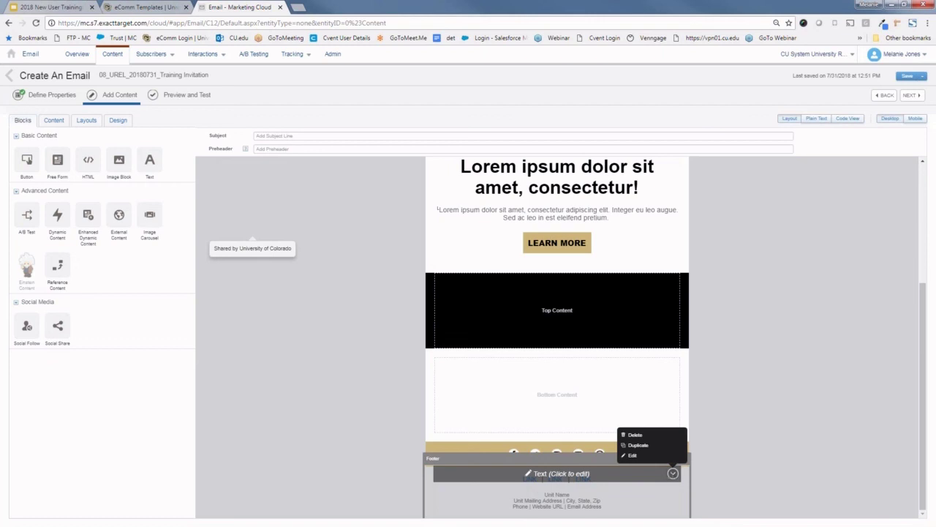
{"action": "left_click", "coordinate": [635, 435]}
{"action": "left_click", "coordinate": [569, 505]}
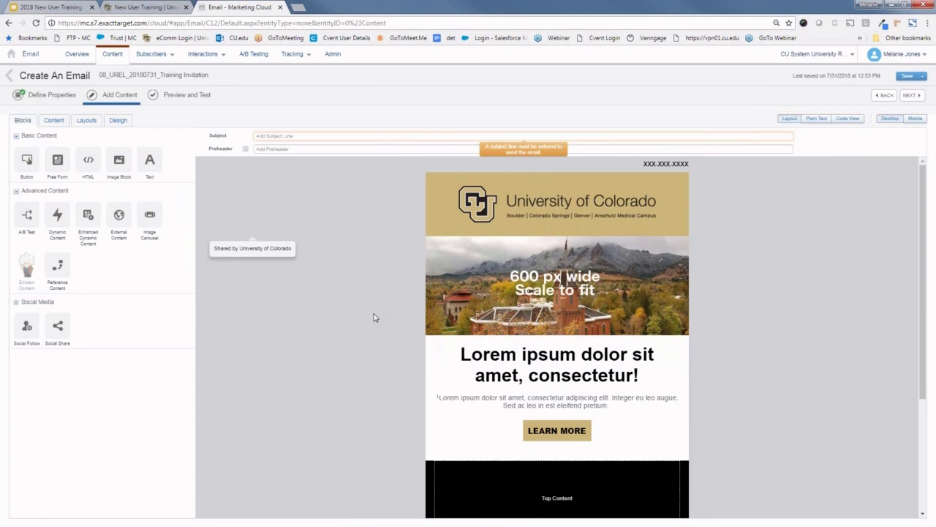
Switch to the eComm New User Training page and expand CURRENT STEP | New User Training to show the in-person and on-demand options
{"action": "left_click", "coordinate": [146, 8]}
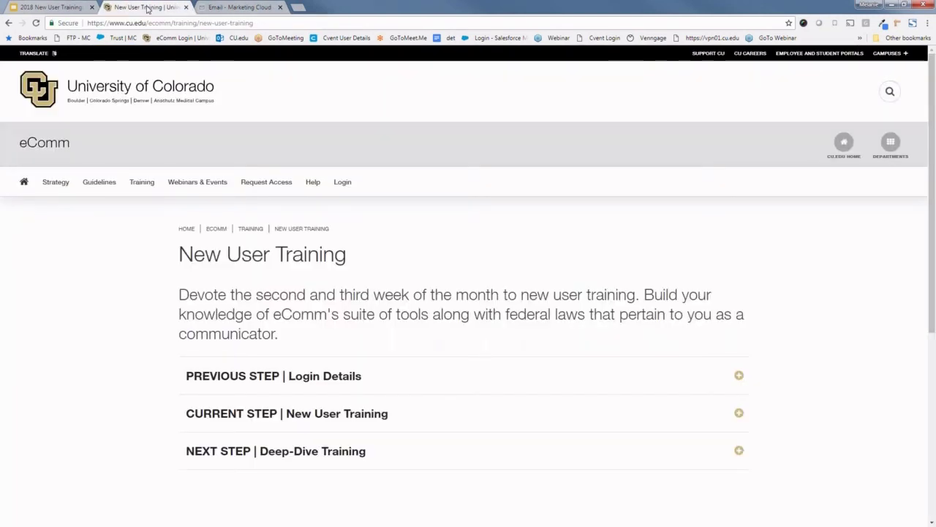
{"action": "mouse_move", "coordinate": [154, 191]}
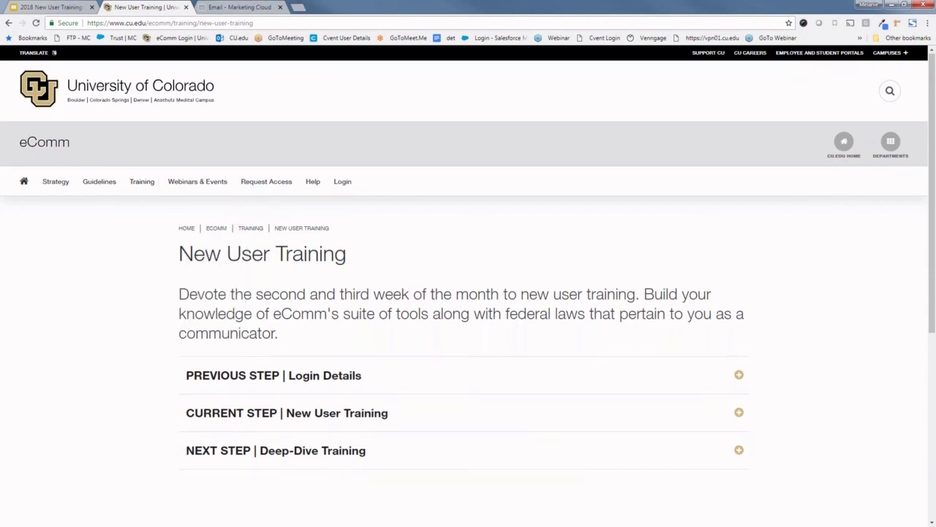
{"action": "scroll", "coordinate": [388, 293], "scroll_direction": "down", "scroll_amount": 2}
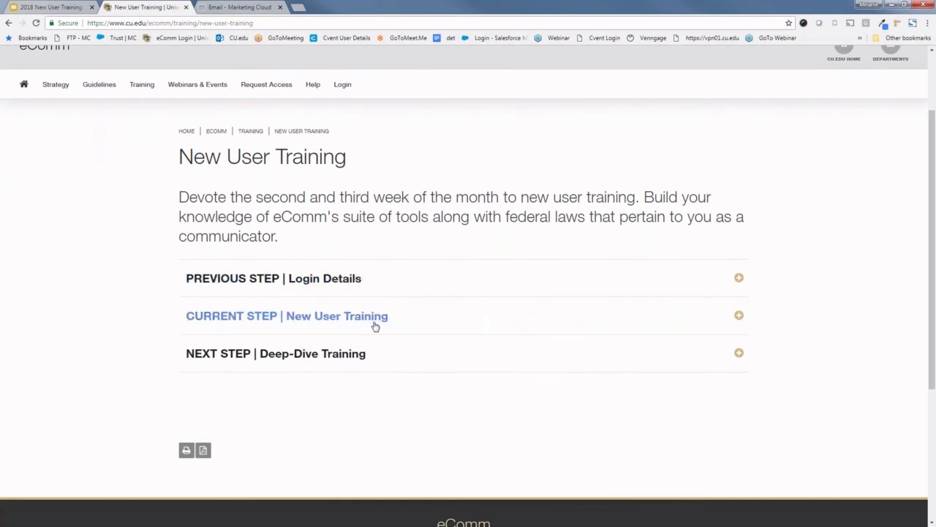
{"action": "left_click", "coordinate": [382, 319]}
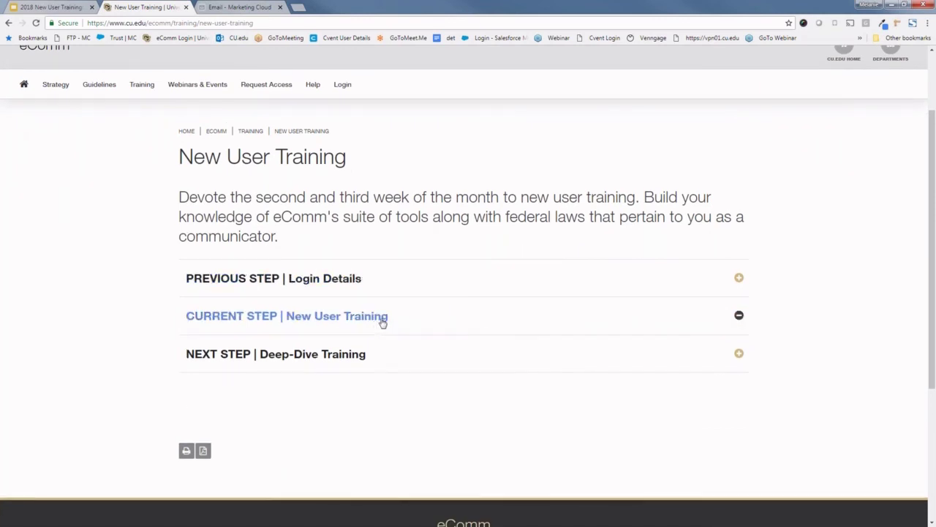
{"action": "scroll", "coordinate": [383, 322], "scroll_direction": "down", "scroll_amount": 1}
{"action": "scroll", "coordinate": [382, 322], "scroll_direction": "down", "scroll_amount": 1}
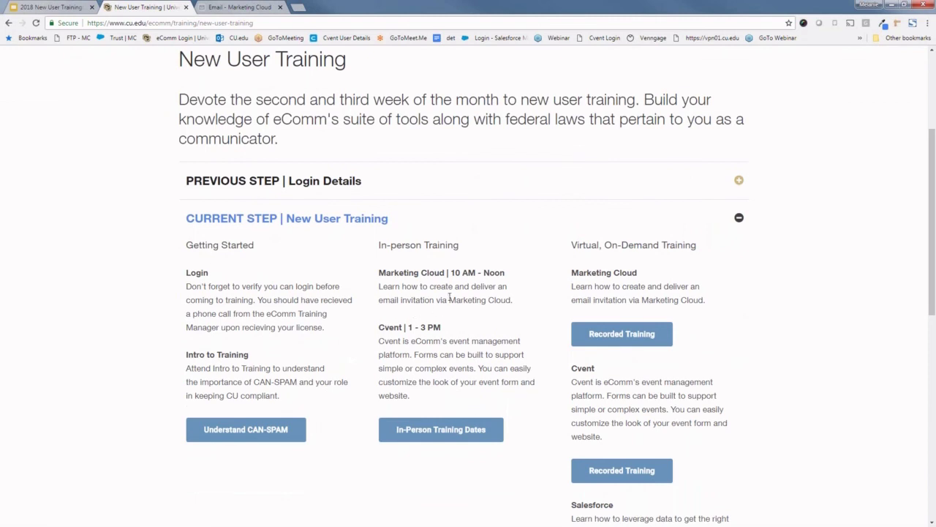
{"action": "left_click_drag", "start_coordinate": [405, 246], "coordinate": [442, 251]}
{"action": "left_click", "coordinate": [444, 245]}
{"action": "scroll", "coordinate": [700, 261], "scroll_direction": "down", "scroll_amount": 2}
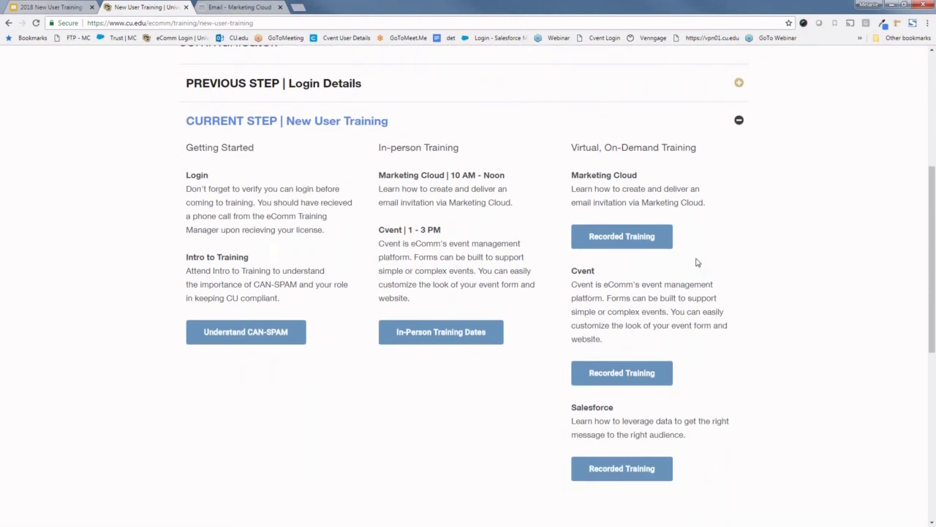
Open the recorded Marketing Cloud training page and its CU at the Zoo image from the training material
{"action": "left_click", "coordinate": [613, 240]}
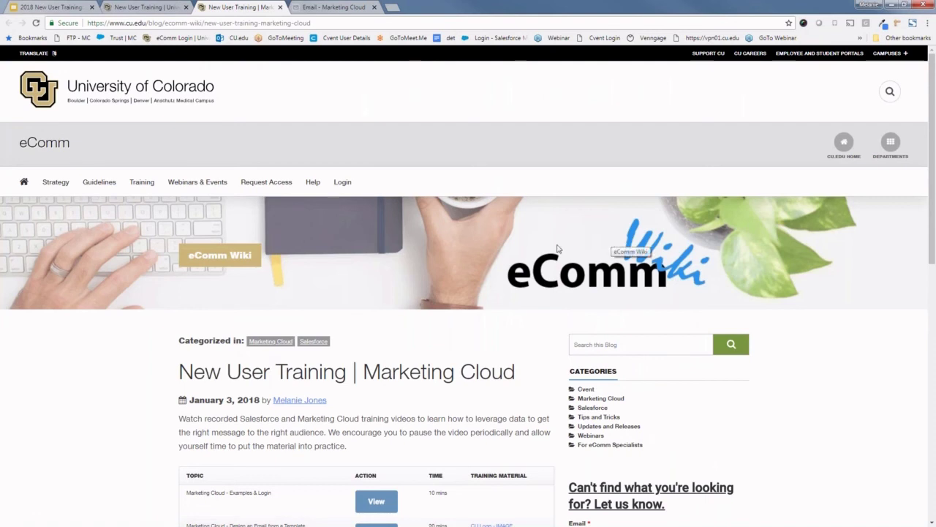
{"action": "scroll", "coordinate": [545, 251], "scroll_direction": "down", "scroll_amount": 1}
{"action": "scroll", "coordinate": [545, 251], "scroll_direction": "down", "scroll_amount": 1}
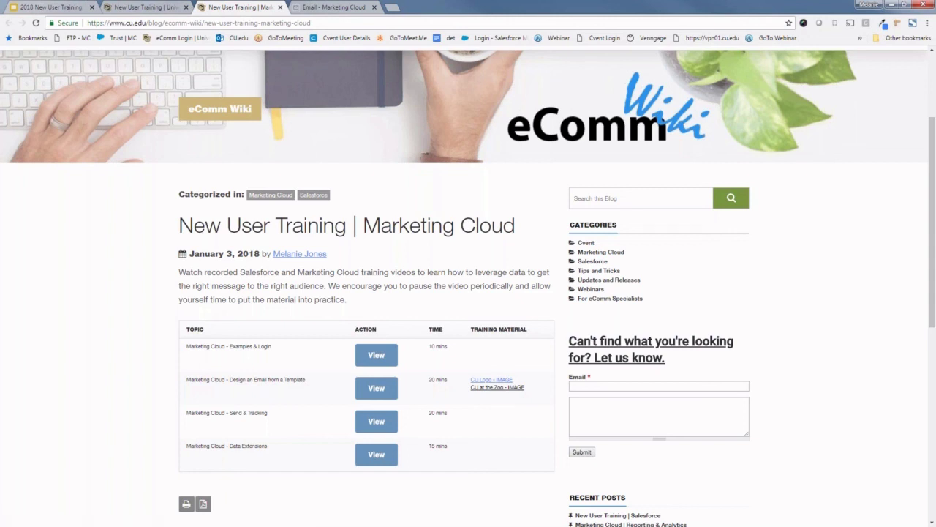
{"action": "left_click", "coordinate": [498, 387]}
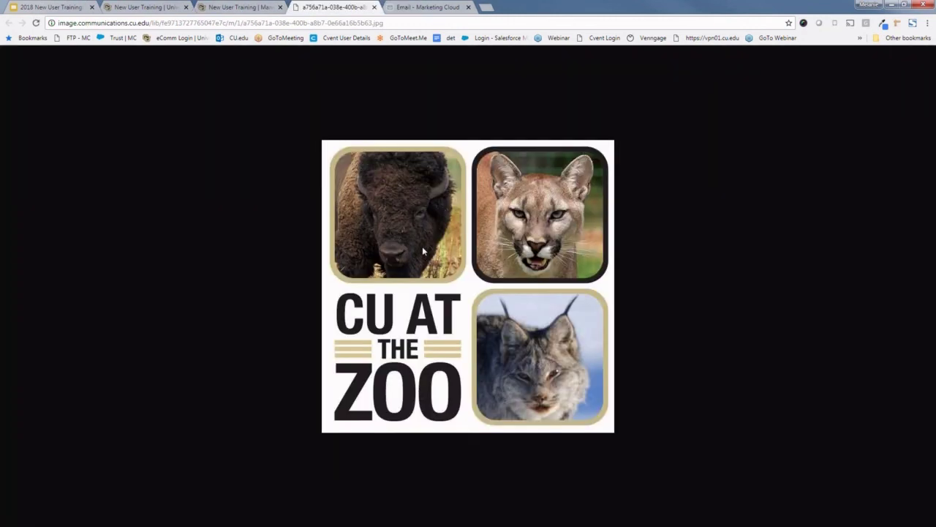
Save the CU at the Zoo image to the Downloads folder as CU at the Zoo_20180731 in JPEG format
{"action": "right_click", "coordinate": [437, 222]}
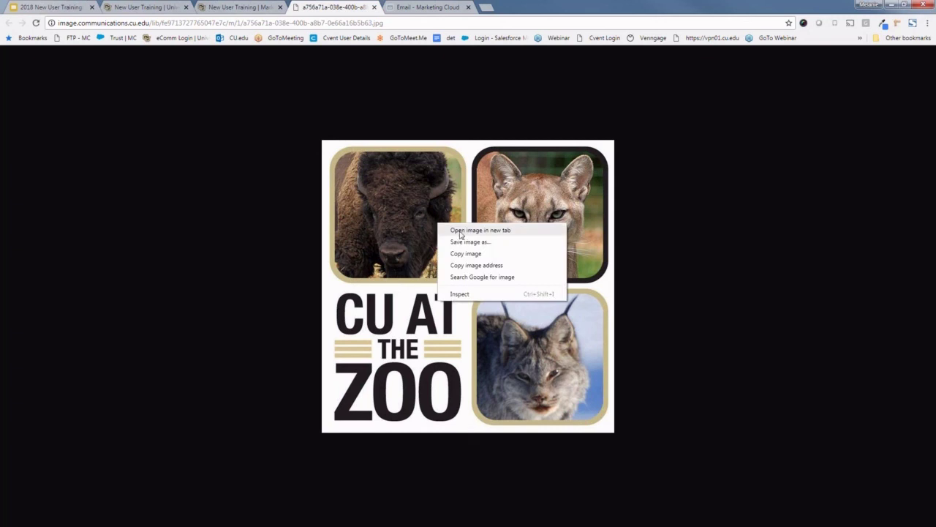
{"action": "left_click", "coordinate": [467, 243]}
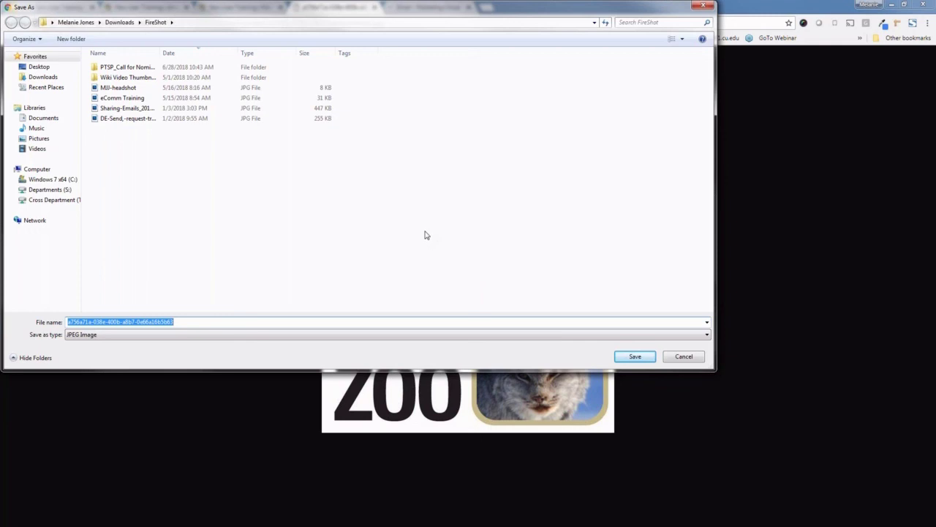
{"action": "left_click", "coordinate": [46, 80]}
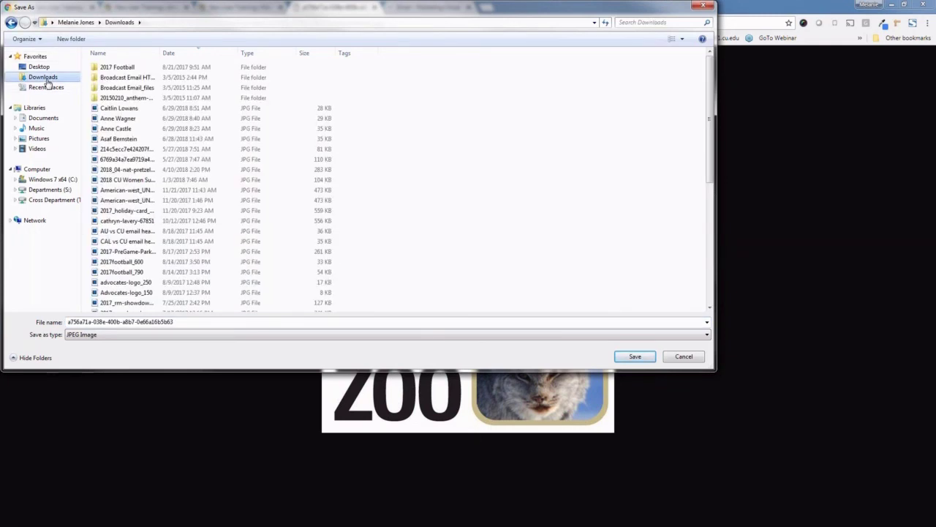
{"action": "left_click", "coordinate": [235, 321]}
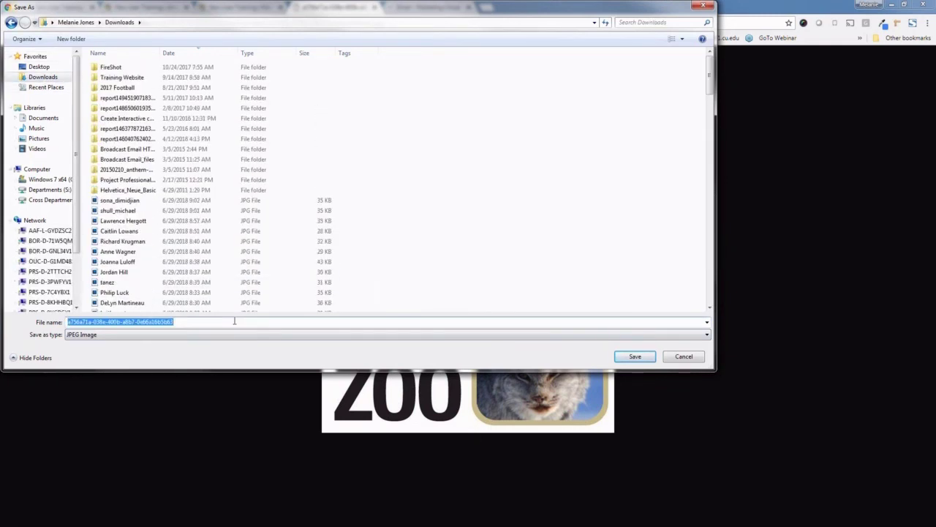
{"action": "type", "text": "CU ay t"}
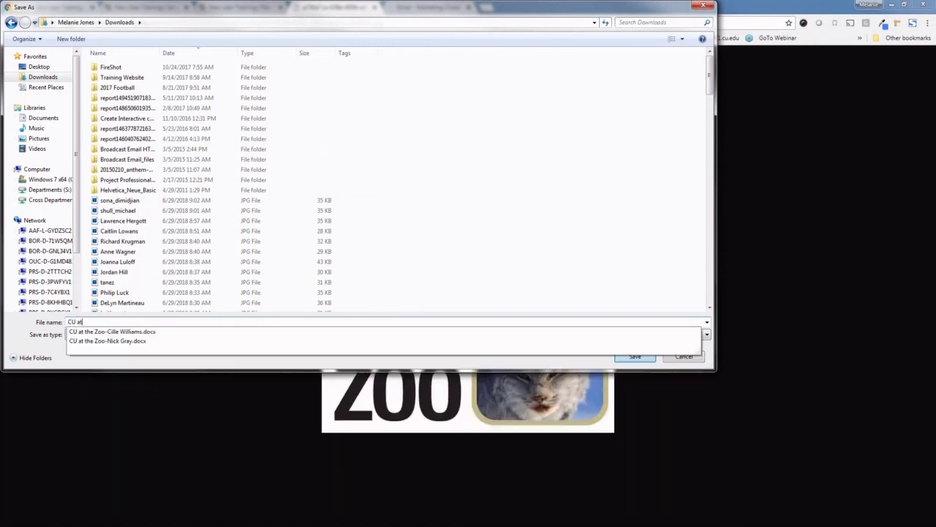
{"action": "type", "text": " the Zoo_"}
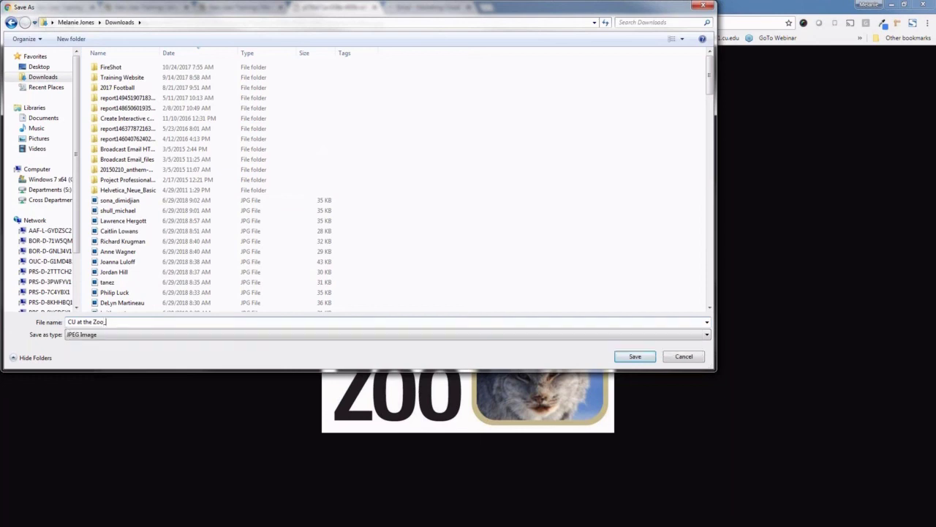
{"action": "type", "text": " 20180731"}
{"action": "left_click", "coordinate": [643, 357]}
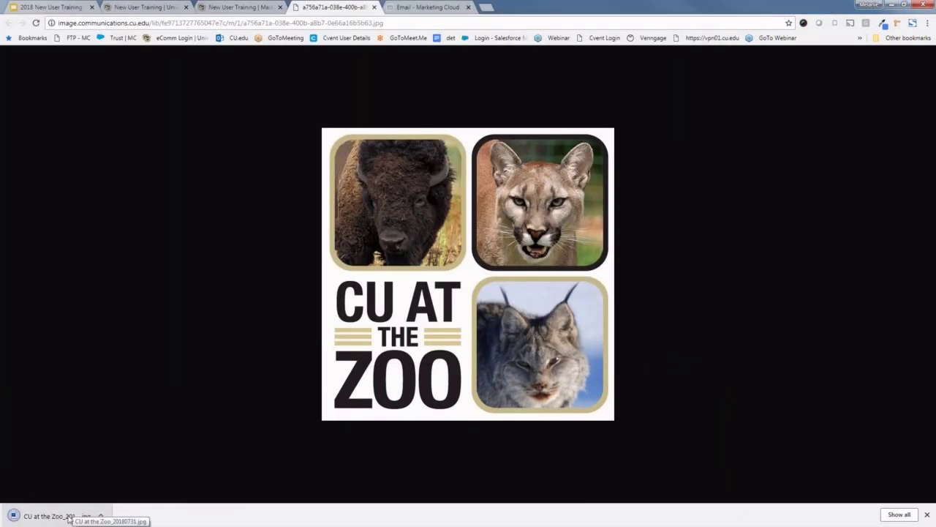
Return to the Marketing Cloud email, start replacing the 600 px wide main image and open Training Folder_20180731 in the content selector
{"action": "left_click", "coordinate": [407, 7]}
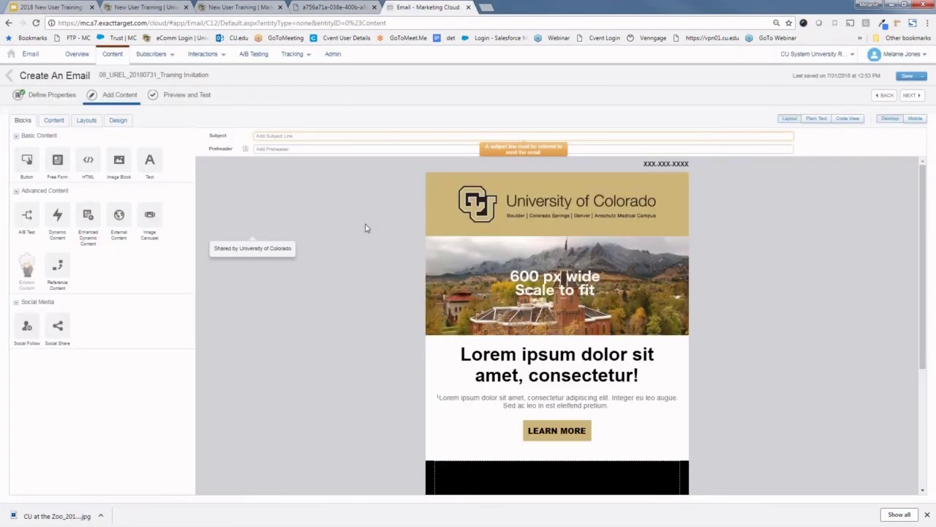
{"action": "left_click", "coordinate": [488, 287]}
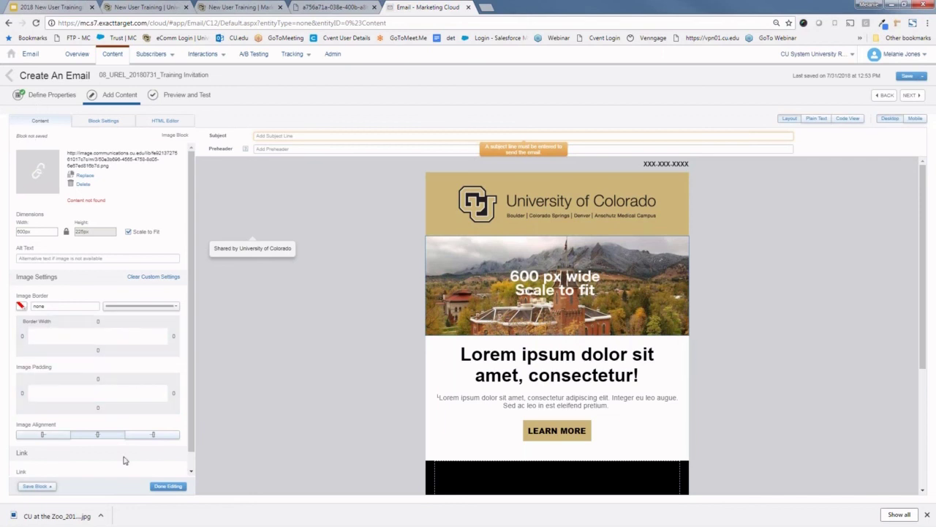
{"action": "left_click", "coordinate": [85, 175]}
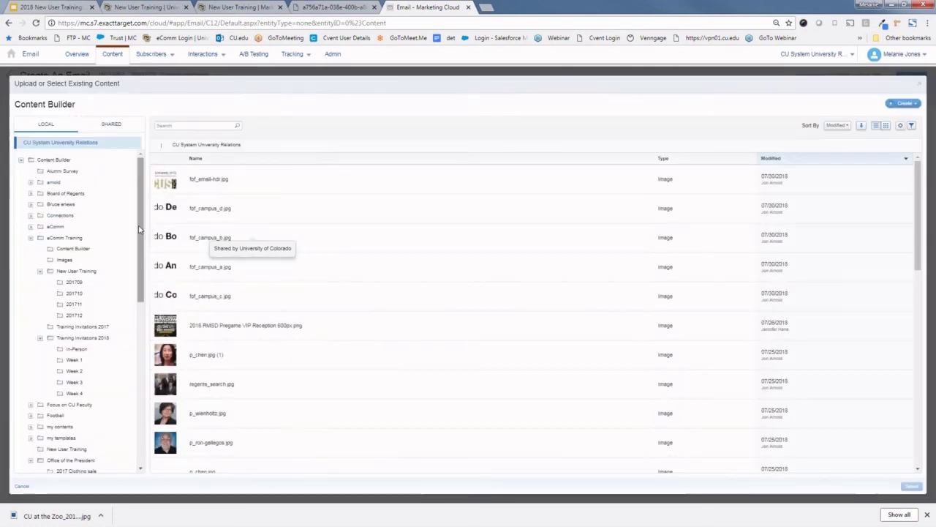
{"action": "left_click_drag", "start_coordinate": [139, 230], "coordinate": [113, 384]}
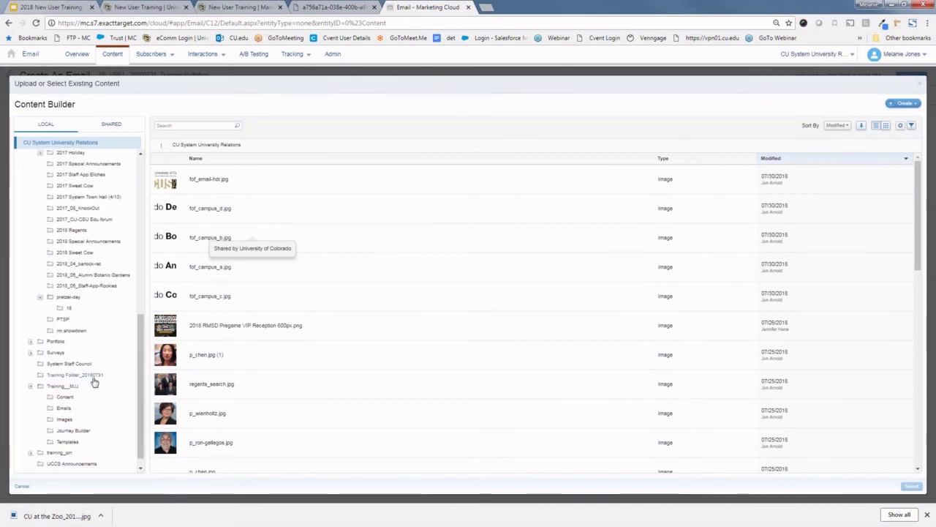
{"action": "left_click", "coordinate": [95, 376]}
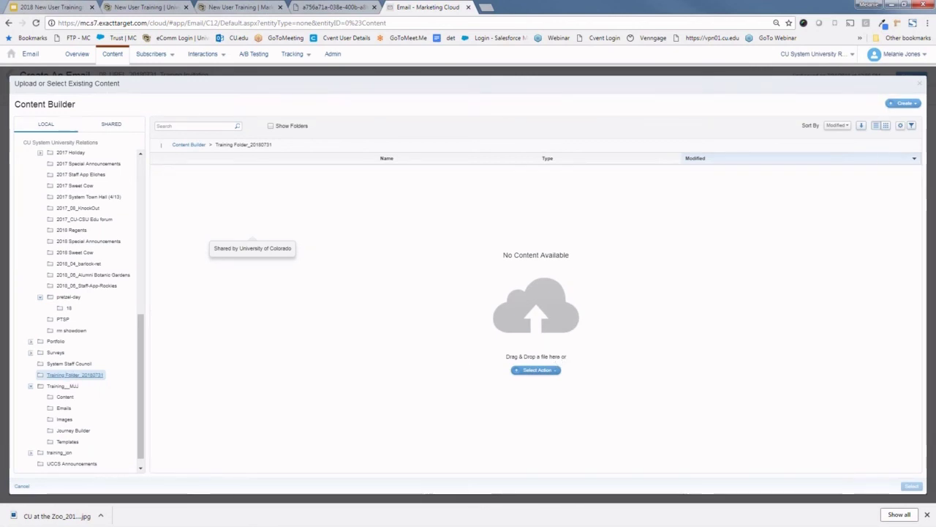
{"action": "left_click", "coordinate": [905, 103]}
{"action": "left_click", "coordinate": [867, 119]}
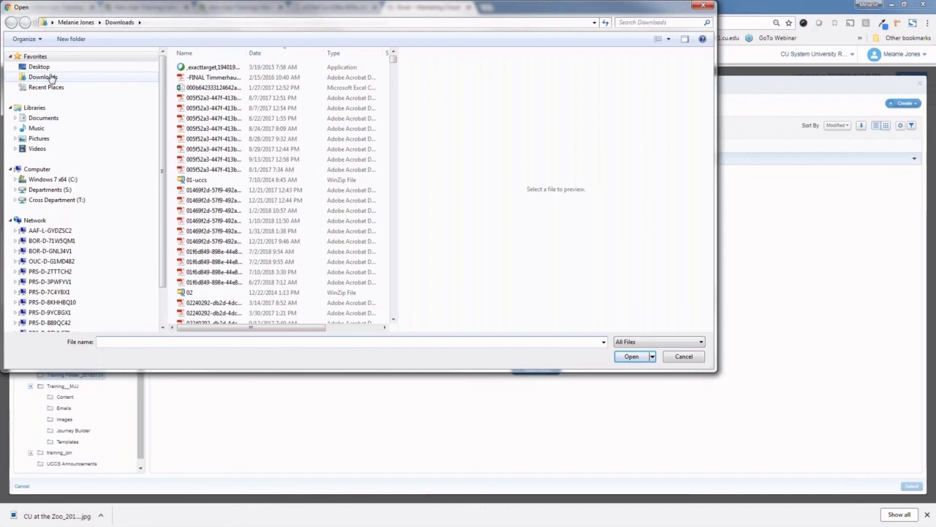
{"action": "left_click", "coordinate": [51, 78]}
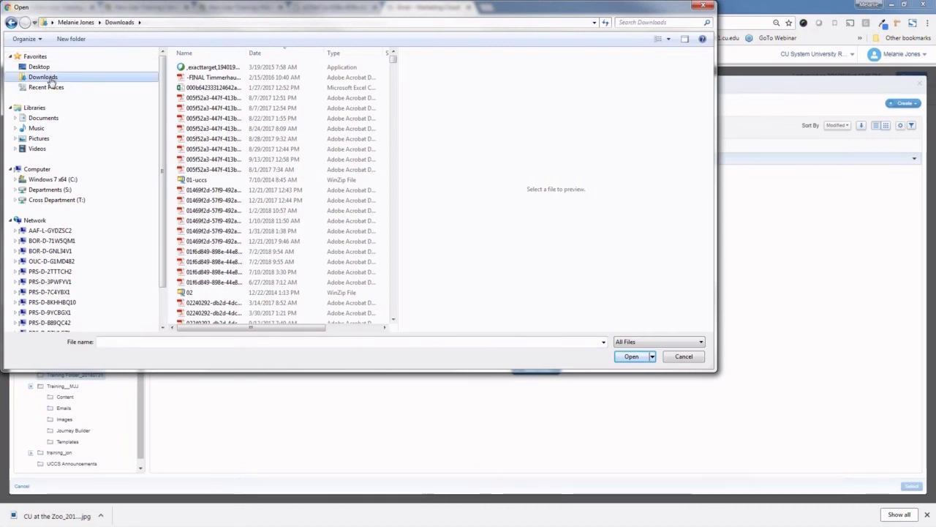
{"action": "left_click", "coordinate": [700, 6]}
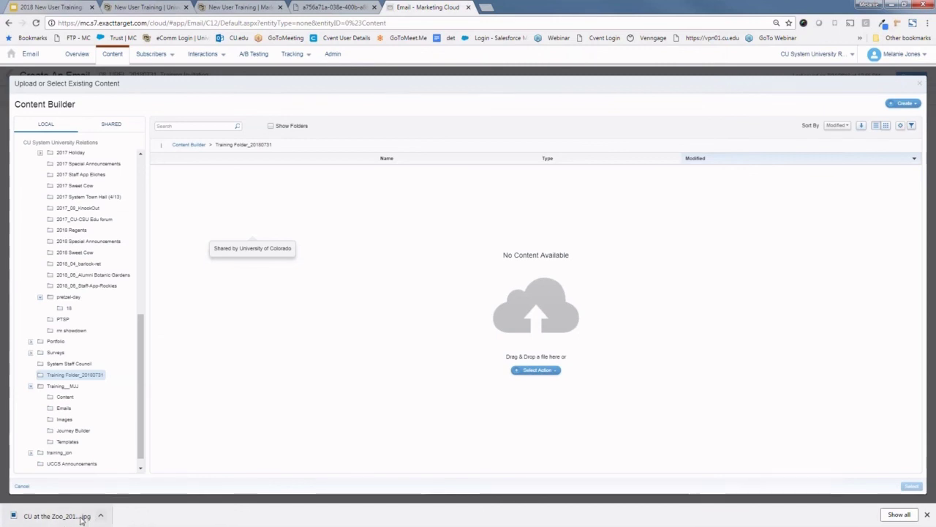
Upload and publish the downloaded CU at the Zoo_20180731.jpg to Training Folder_20180731
{"action": "left_click_drag", "start_coordinate": [86, 519], "coordinate": [414, 268]}
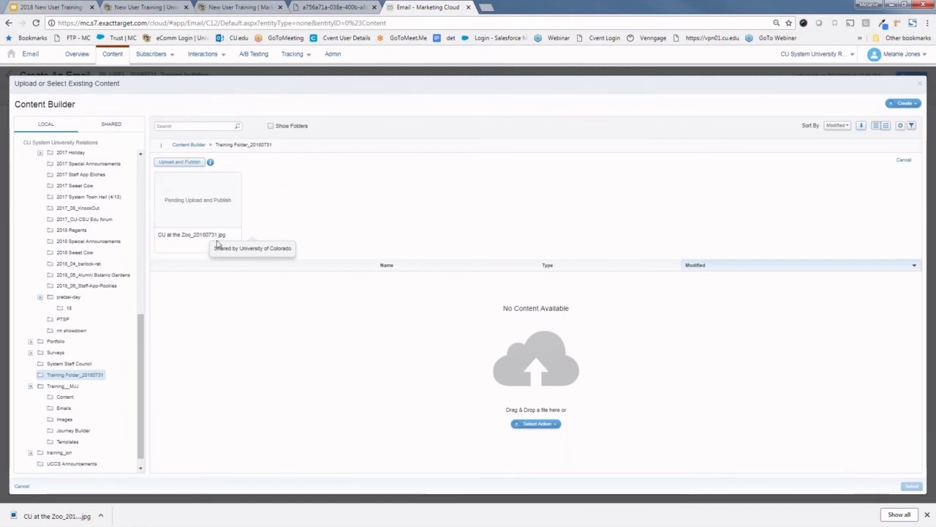
{"action": "left_click", "coordinate": [179, 161]}
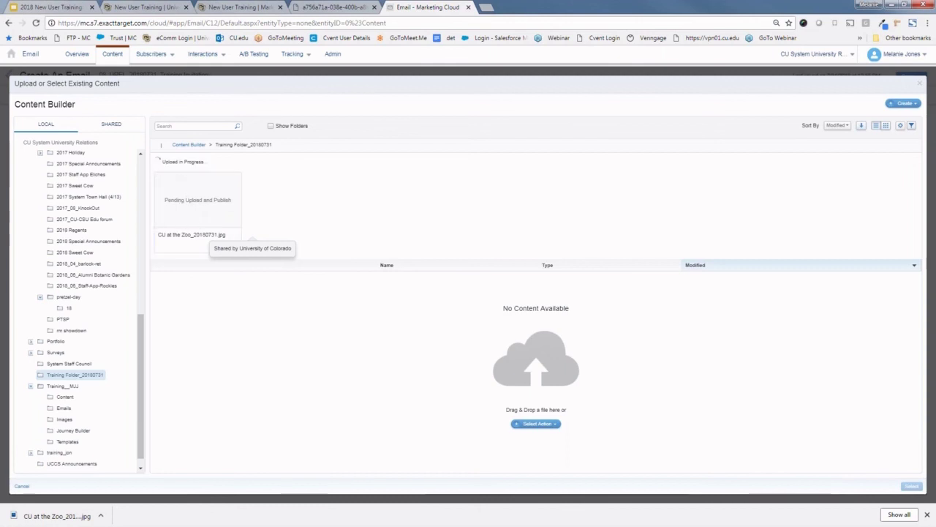
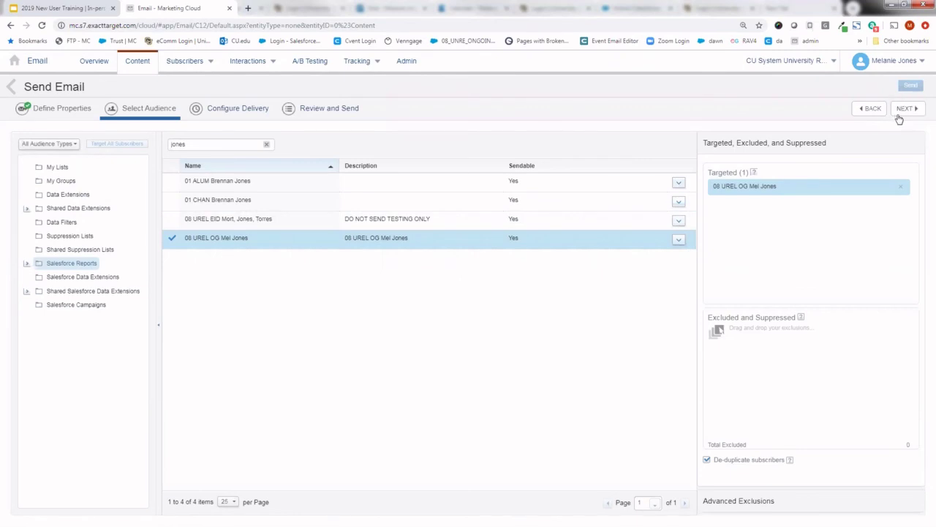
Accept the selected audience, keep the delivery set to send immediately and proceed to Review and Send
{"action": "left_click", "coordinate": [900, 116]}
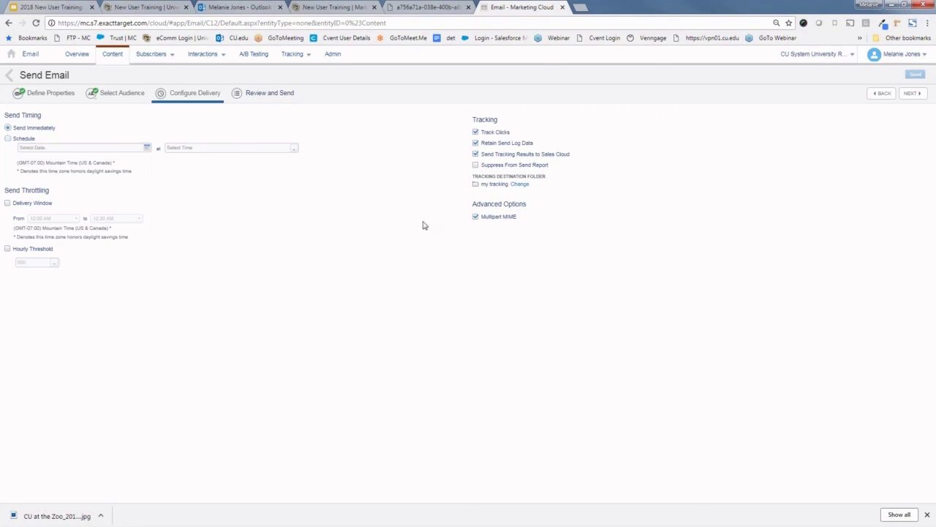
{"action": "left_click", "coordinate": [913, 96]}
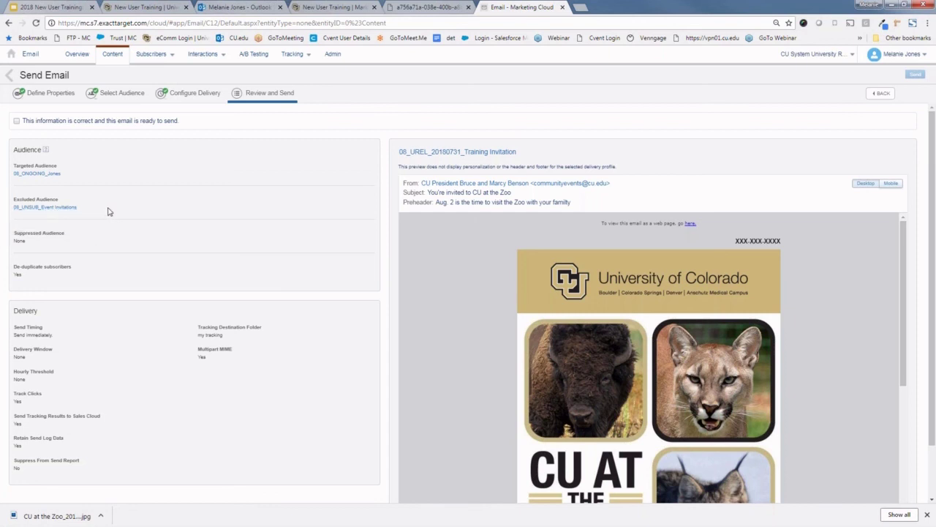
Check the delivery settings, email details and sender profile, and mark the information as correct and the email as ready to send
{"action": "scroll", "coordinate": [88, 234], "scroll_direction": "down", "scroll_amount": 1}
{"action": "left_click_drag", "start_coordinate": [14, 251], "coordinate": [39, 255]}
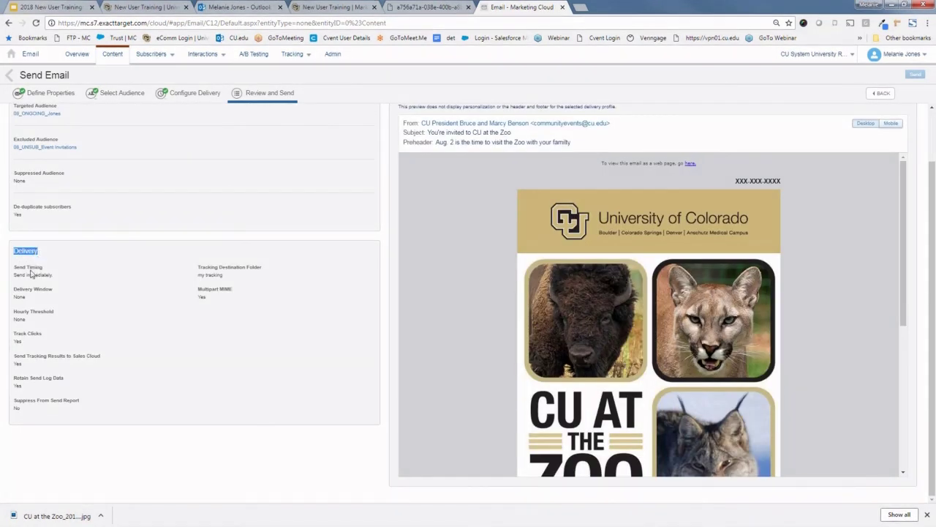
{"action": "left_click_drag", "start_coordinate": [14, 275], "coordinate": [53, 275]}
{"action": "scroll", "coordinate": [83, 289], "scroll_direction": "up", "scroll_amount": 2}
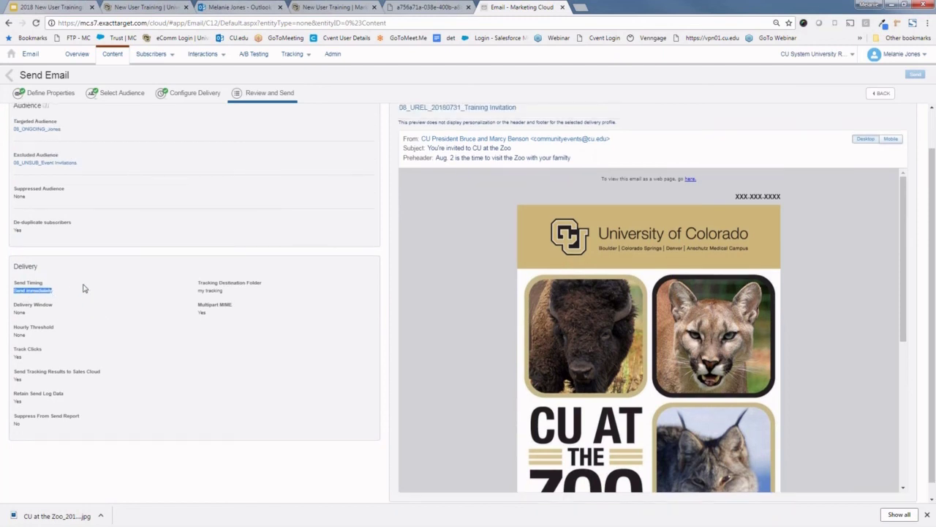
{"action": "mouse_move", "coordinate": [475, 152]}
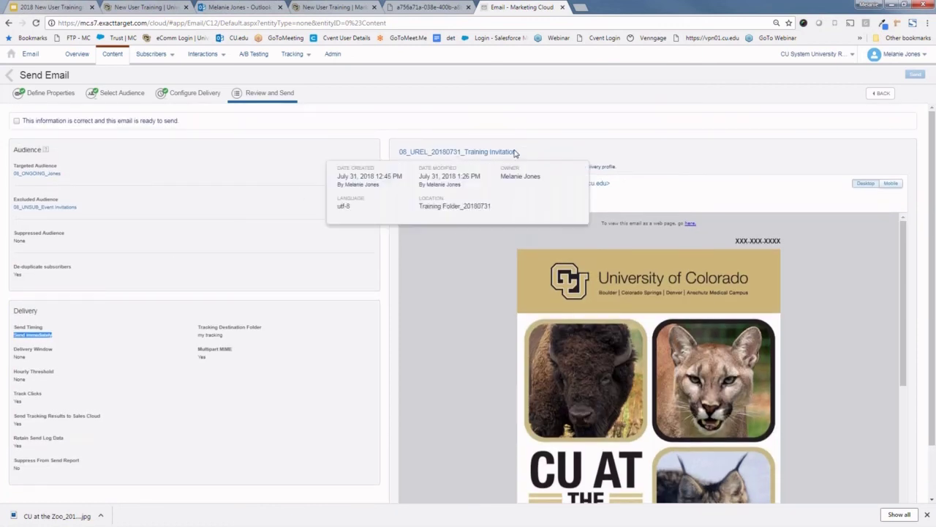
{"action": "mouse_move", "coordinate": [604, 181]}
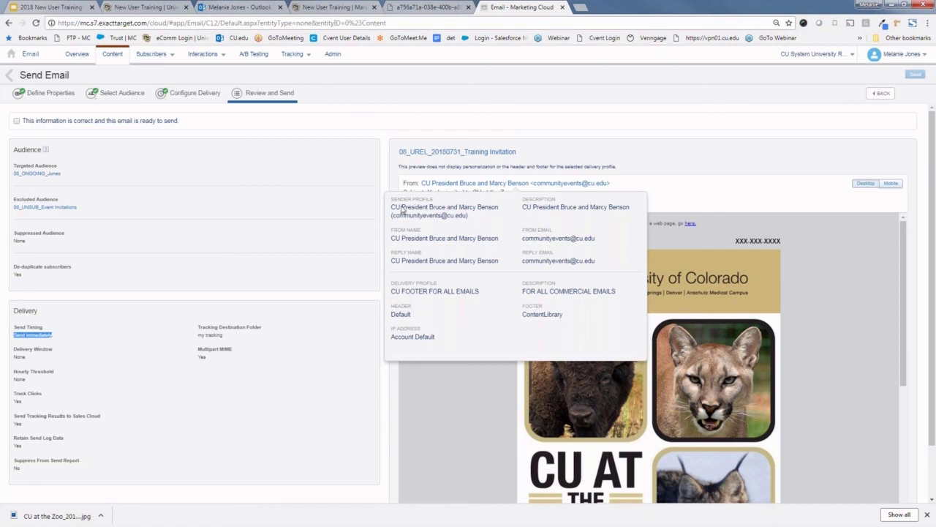
{"action": "left_click", "coordinate": [370, 126]}
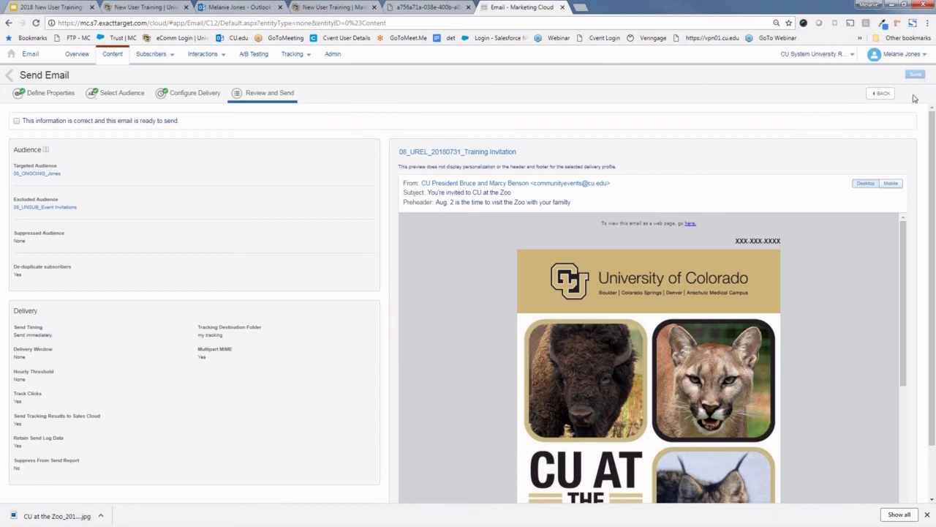
{"action": "left_click", "coordinate": [16, 123]}
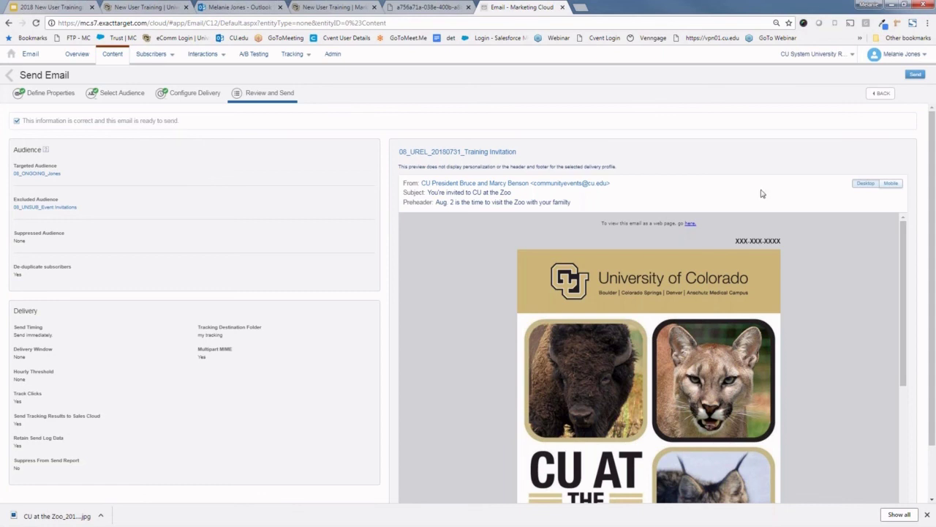
Send the 08_UREL_20180731_Training Invitation email to the selected audience
{"action": "left_click", "coordinate": [916, 76]}
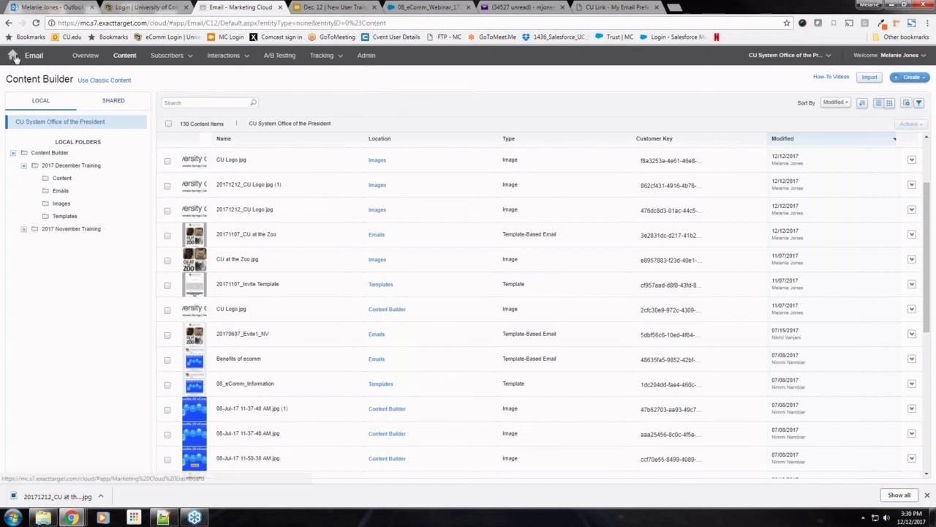
Open the tracking list of email sends and check the date and time sent for the 20171212_CU at the Zoo invitation
{"action": "mouse_move", "coordinate": [12, 57]}
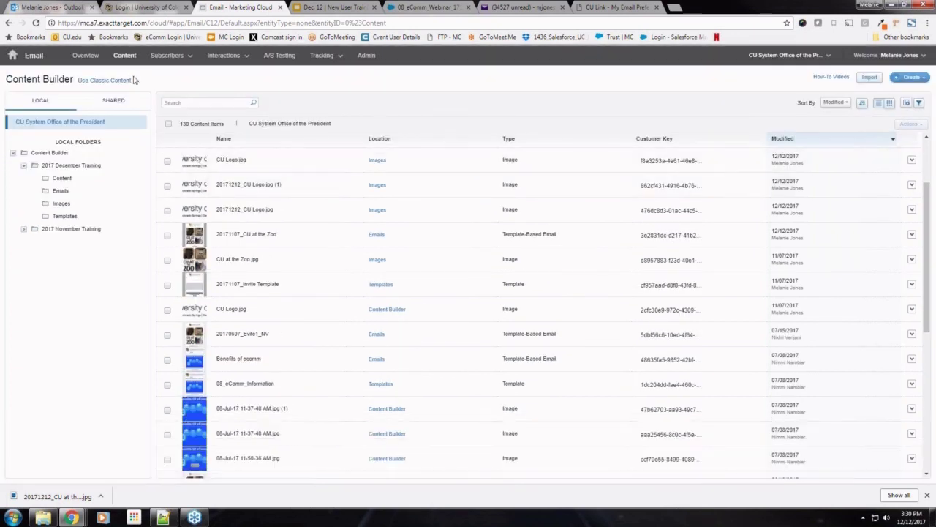
{"action": "mouse_move", "coordinate": [331, 59]}
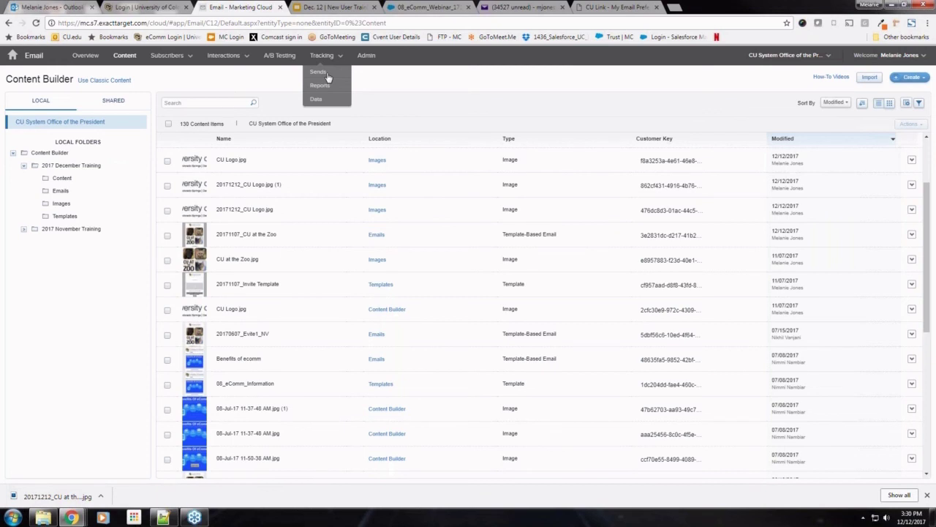
{"action": "left_click", "coordinate": [327, 76]}
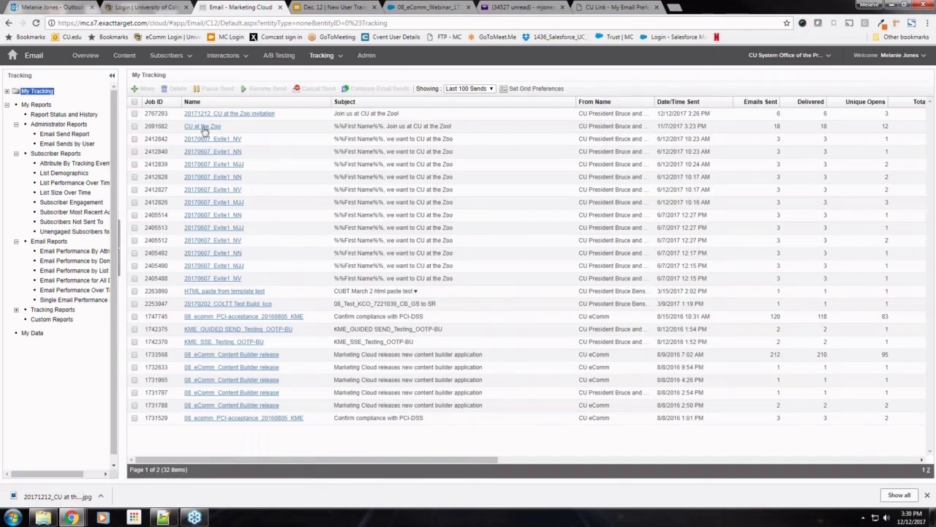
{"action": "left_click_drag", "start_coordinate": [713, 115], "coordinate": [659, 115]}
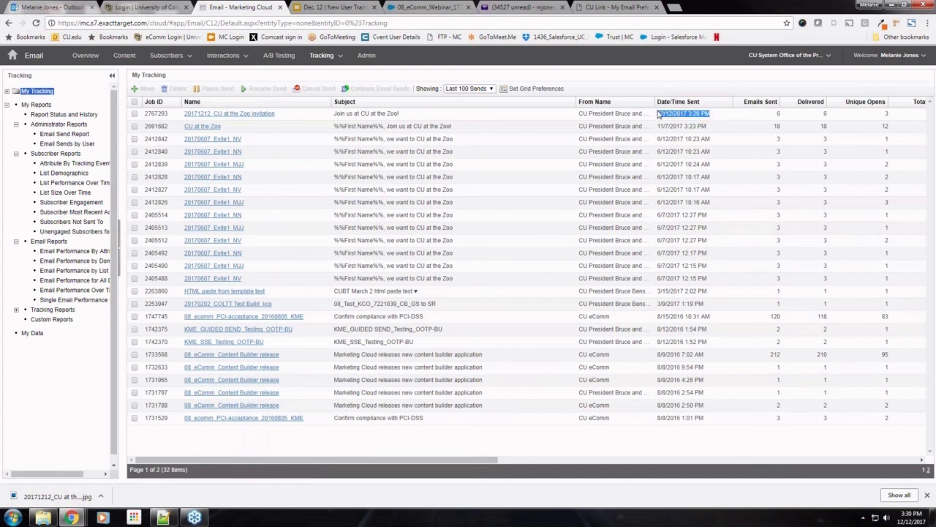
{"action": "left_click", "coordinate": [480, 120]}
{"action": "mouse_move", "coordinate": [423, 458]}
{"action": "left_mouse_down"}
{"action": "mouse_move", "coordinate": [627, 459]}
{"action": "mouse_move", "coordinate": [417, 458]}
{"action": "left_mouse_up"}
Open the tracking details of the 20171212_CU at the Zoo invitation and review the subscriber-data notice and the performance overview
{"action": "left_click", "coordinate": [202, 114]}
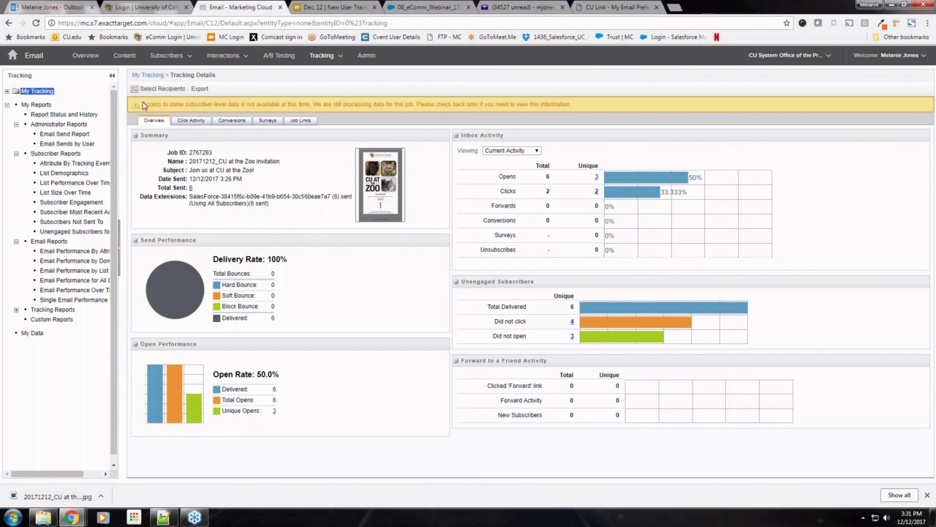
{"action": "left_click_drag", "start_coordinate": [143, 105], "coordinate": [348, 108]}
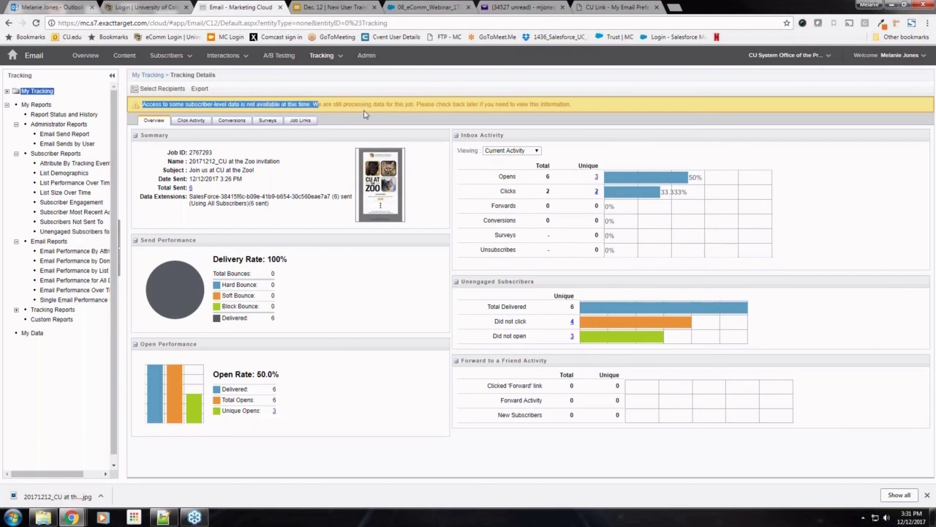
{"action": "left_click", "coordinate": [425, 121]}
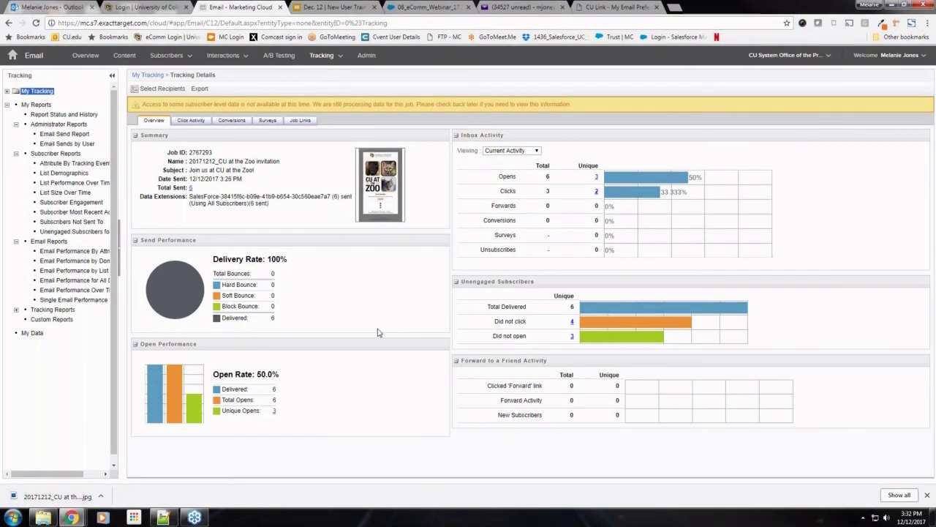
{"action": "left_click", "coordinate": [166, 123]}
Examine the invitation's click activity in Email Overlay View, from the header links down to the REGISTER button
{"action": "left_click", "coordinate": [191, 121]}
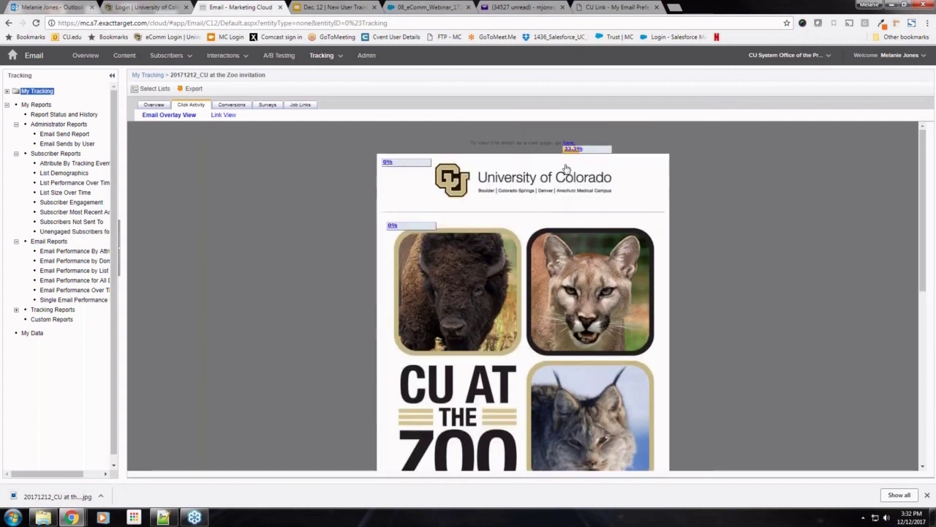
{"action": "mouse_move", "coordinate": [576, 174]}
{"action": "scroll", "coordinate": [752, 277], "scroll_direction": "down", "scroll_amount": 3}
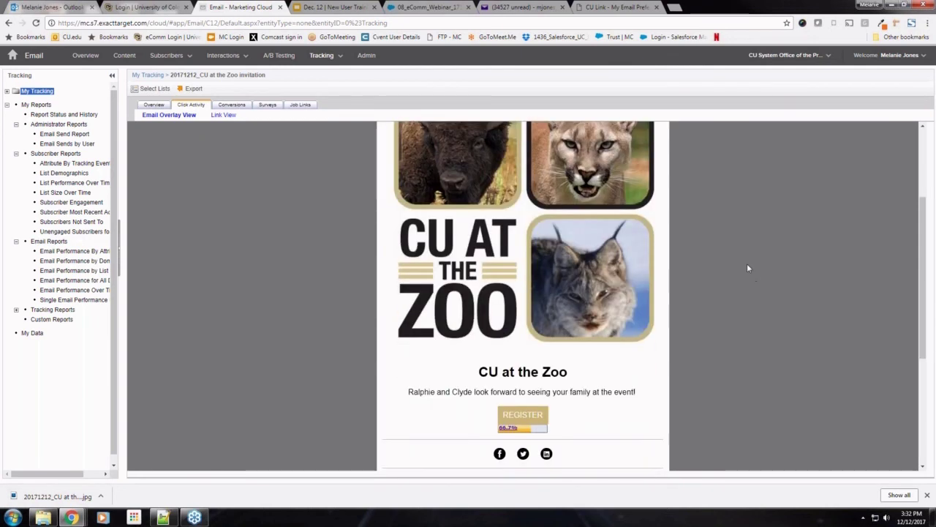